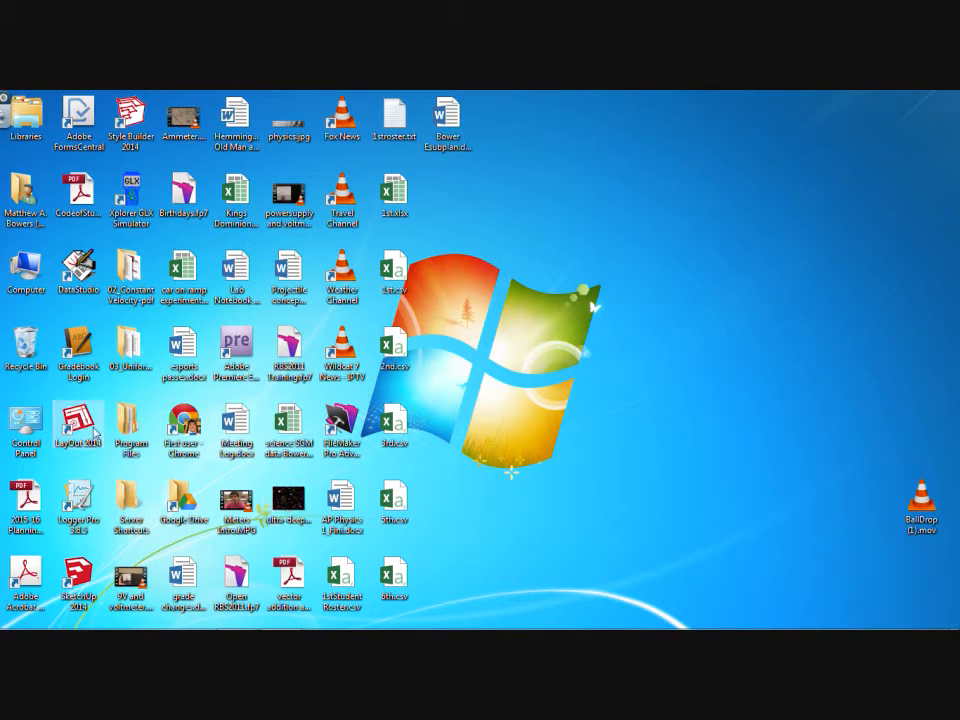
Find and launch Logger Pro 3.8.5 from the desktop
{"action": "mouse_move", "coordinate": [821, 622]}
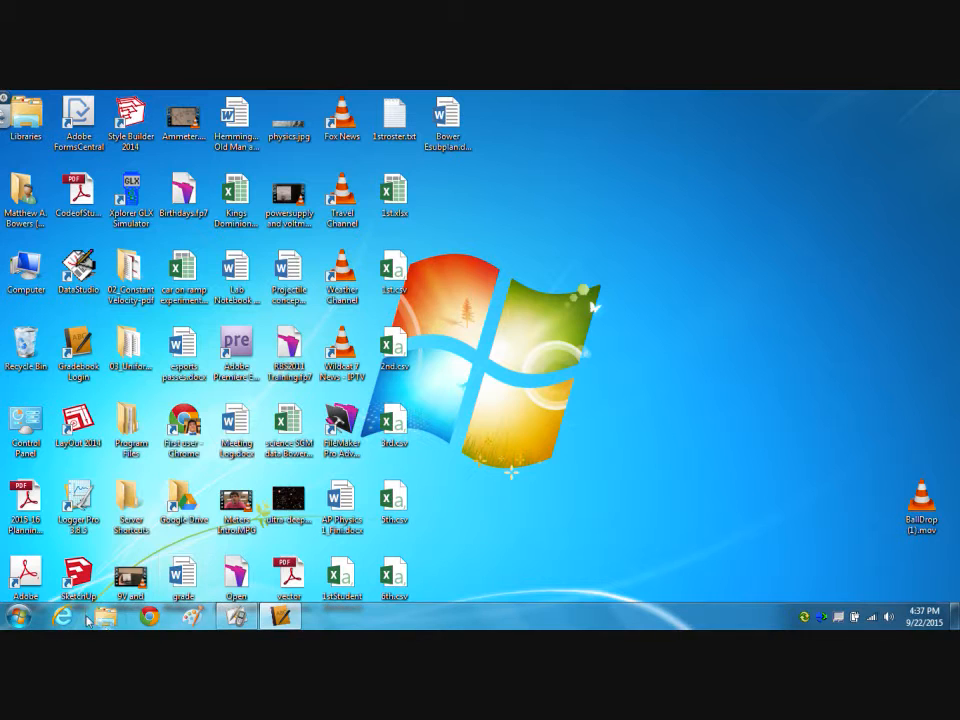
{"action": "left_click", "coordinate": [20, 617]}
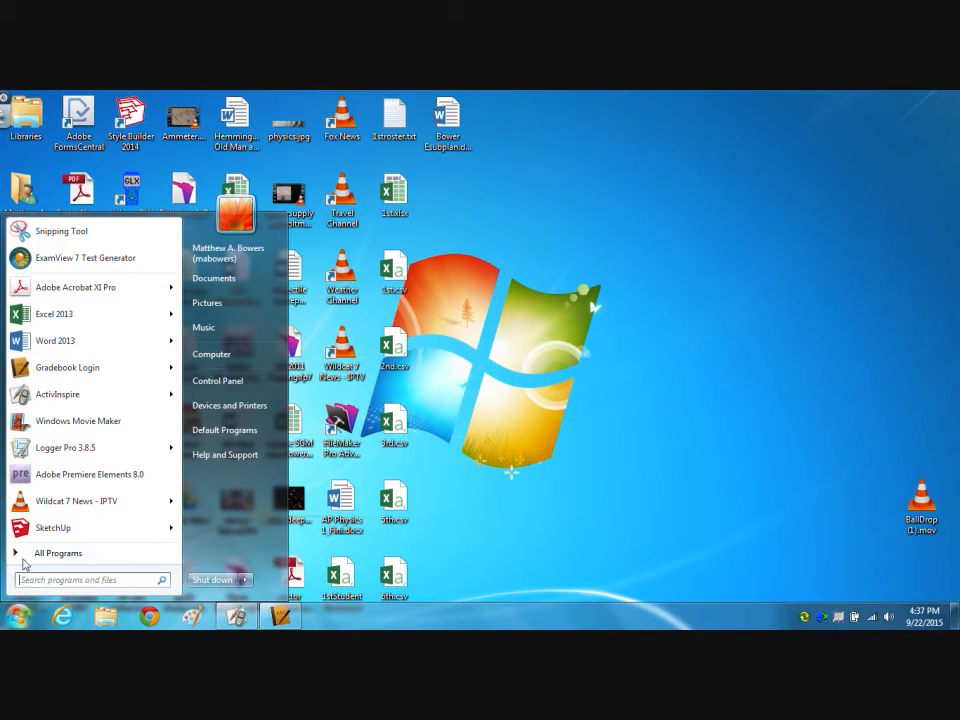
{"action": "type", "text": "logg"}
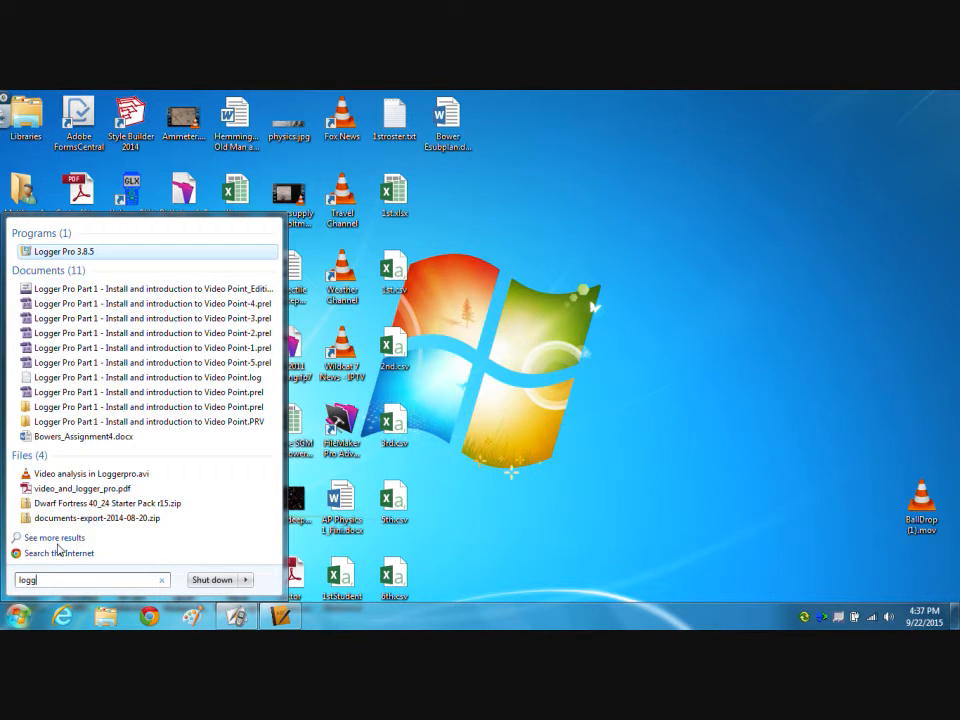
{"action": "key", "text": "Return"}
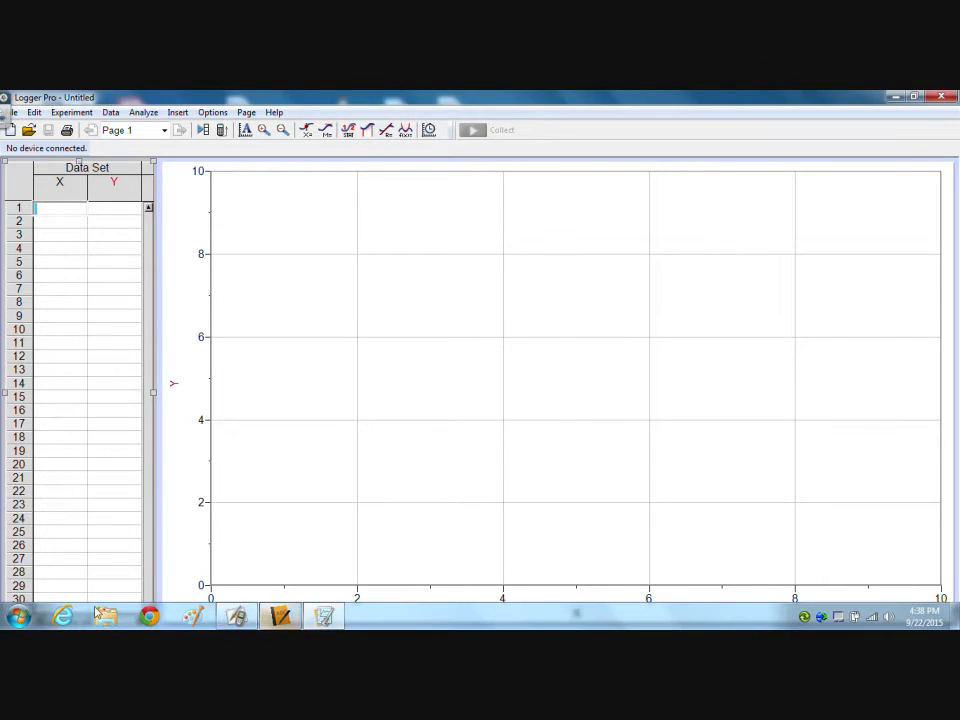
Switch to Chrome and download BallDrop.mov from the video download assignment in the 2nd AP Physics1 class in Google Classroom
{"action": "left_click", "coordinate": [150, 622]}
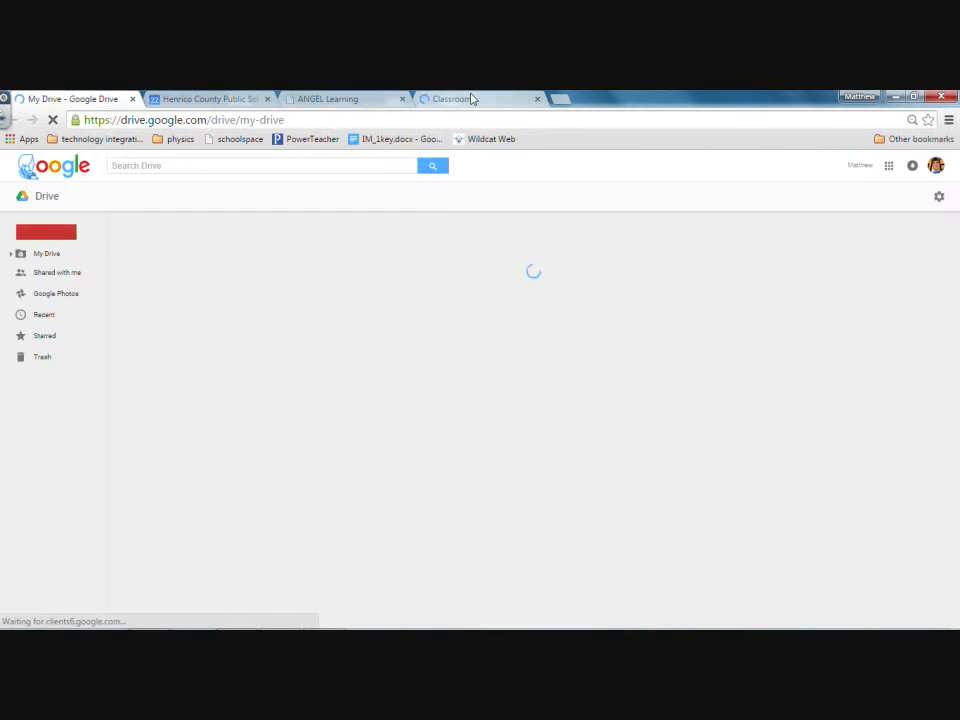
{"action": "left_click", "coordinate": [465, 98]}
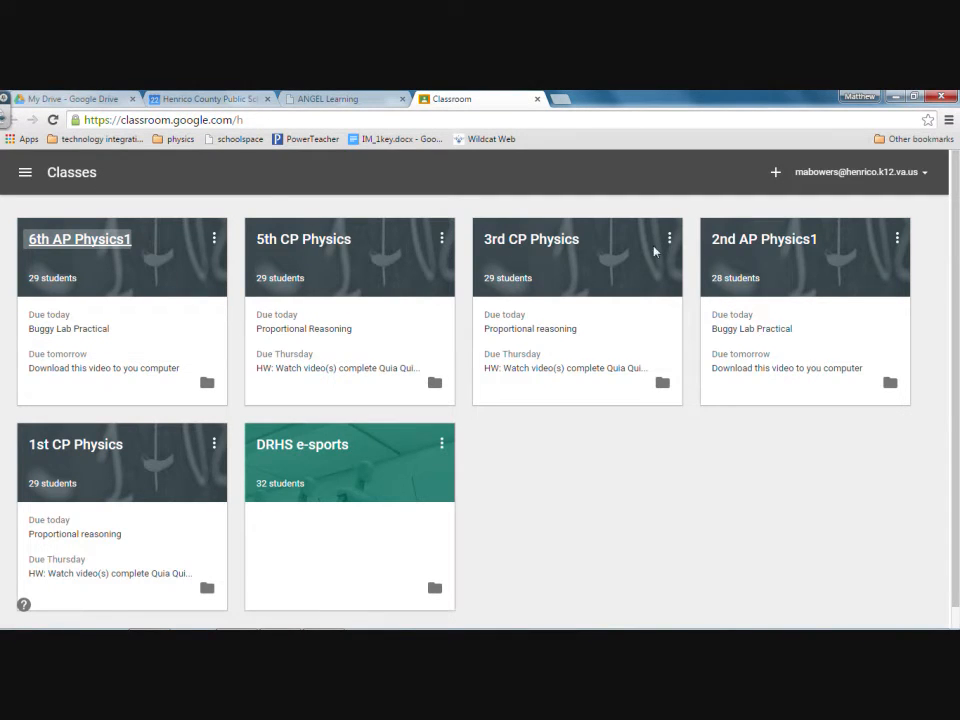
{"action": "left_click", "coordinate": [761, 240]}
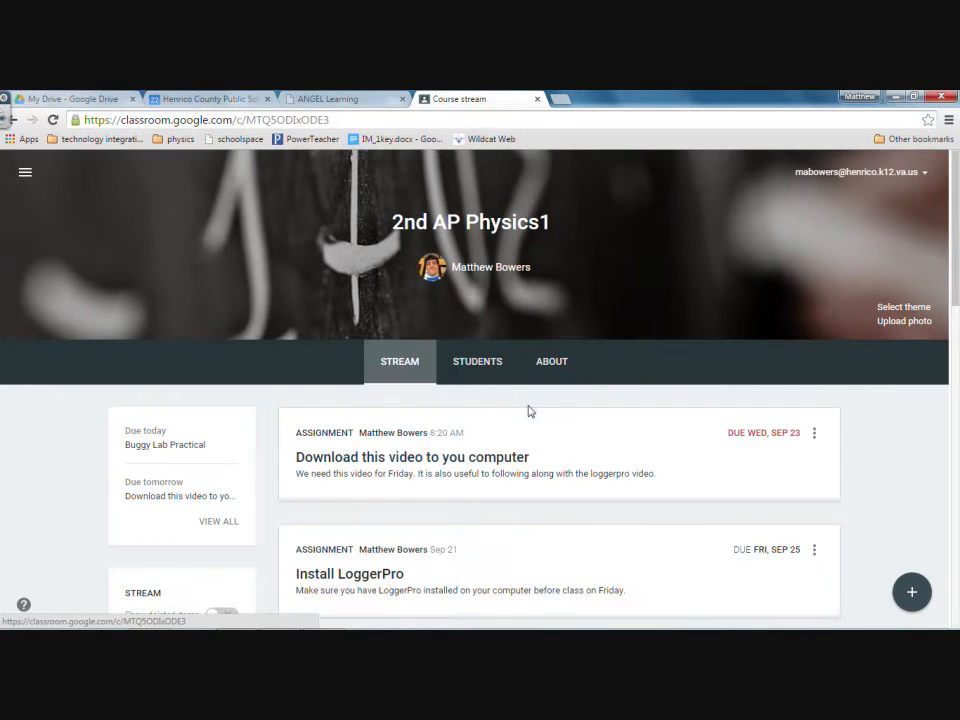
{"action": "left_click", "coordinate": [514, 456]}
{"action": "scroll", "coordinate": [512, 465], "scroll_direction": "down", "scroll_amount": 1}
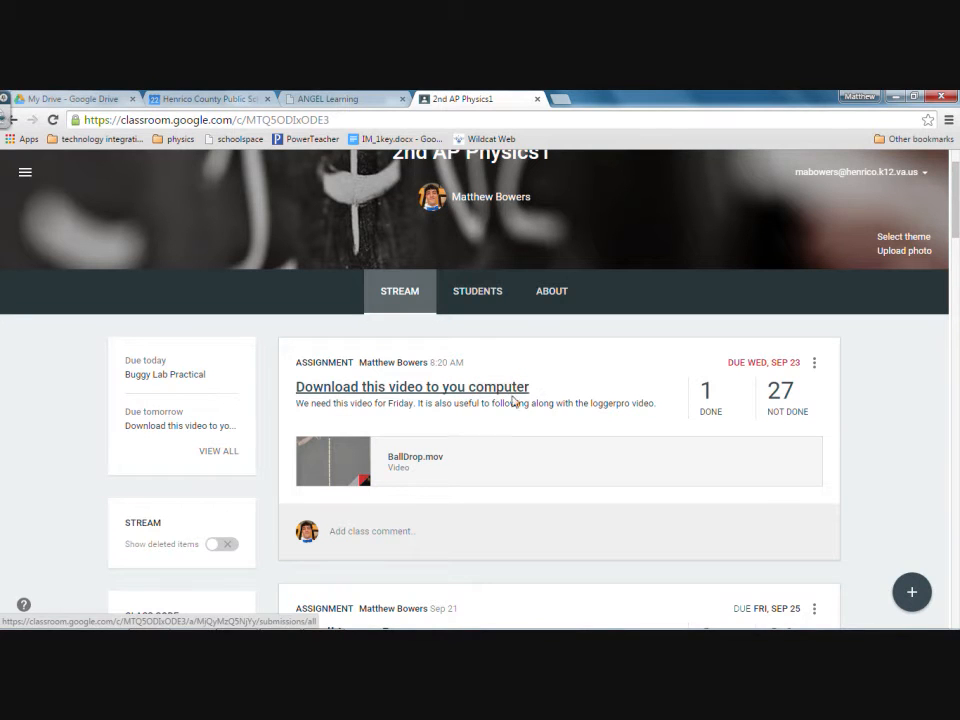
{"action": "left_click", "coordinate": [423, 461]}
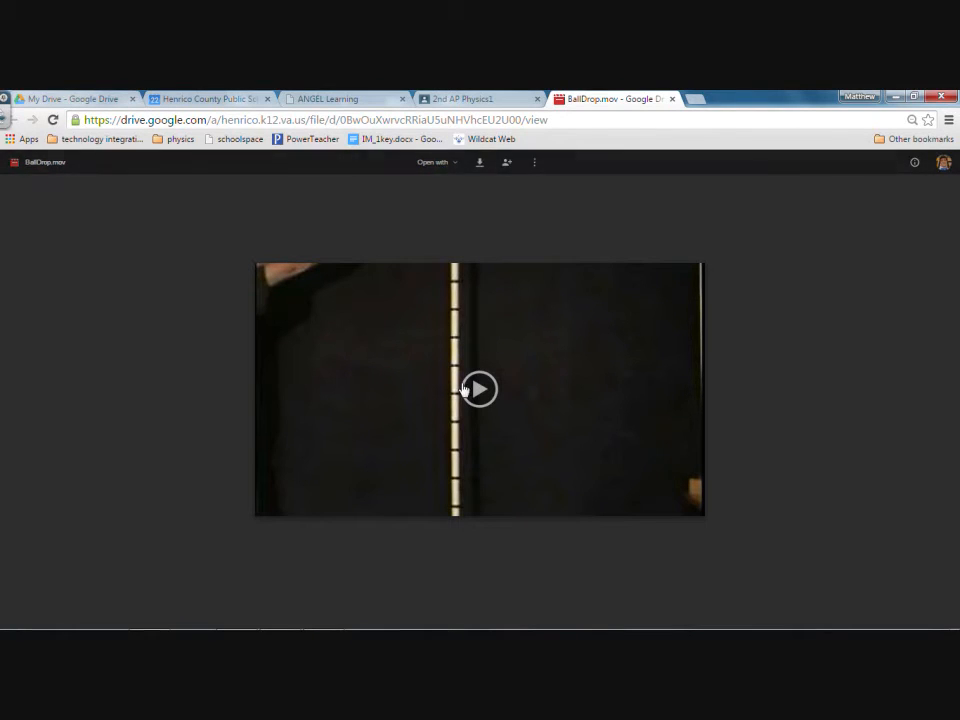
{"action": "left_click", "coordinate": [480, 165]}
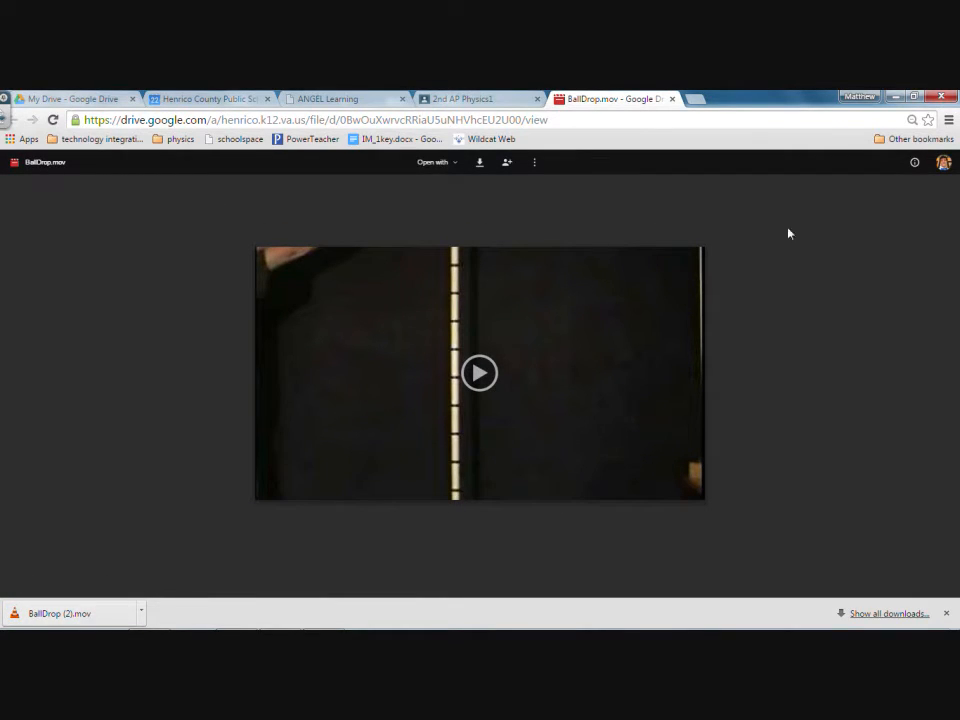
Replace BallDrop (1).mov on the desktop with the downloaded BallDrop (2).mov, sending the old copy to the Recycle Bin, and close the browser
{"action": "left_click", "coordinate": [913, 96]}
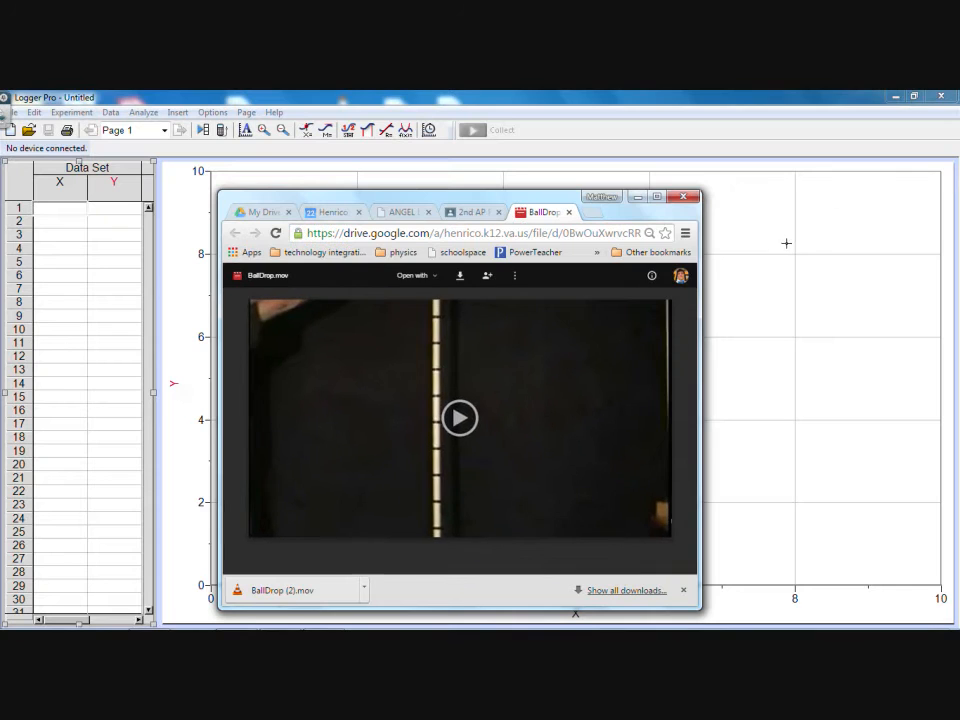
{"action": "left_click", "coordinate": [896, 97]}
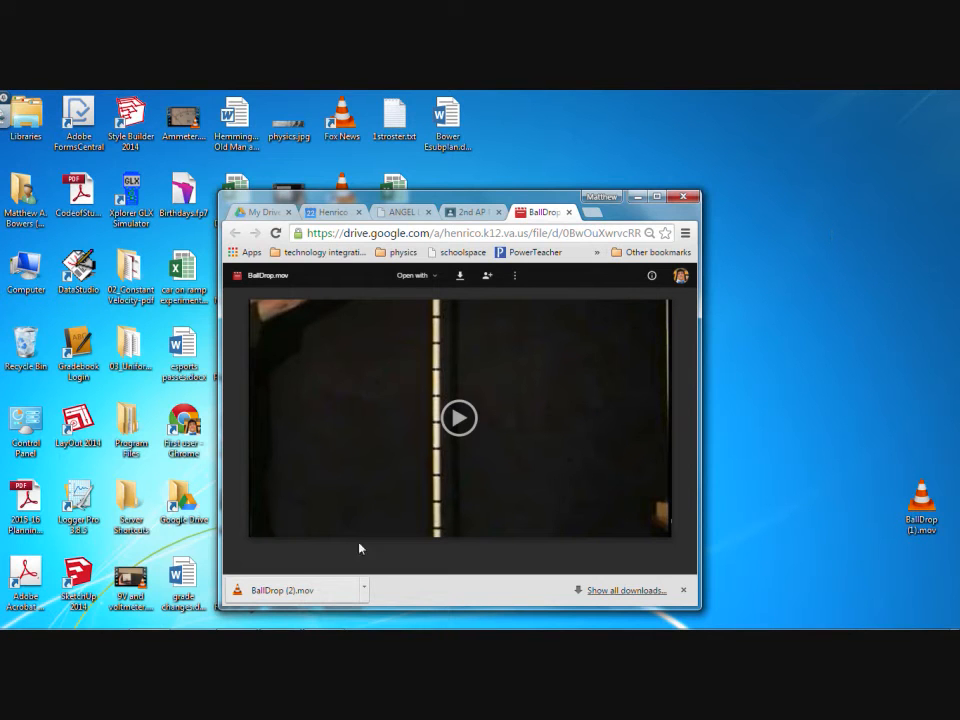
{"action": "left_click_drag", "start_coordinate": [932, 494], "coordinate": [30, 346]}
{"action": "left_click_drag", "start_coordinate": [268, 596], "coordinate": [881, 472]}
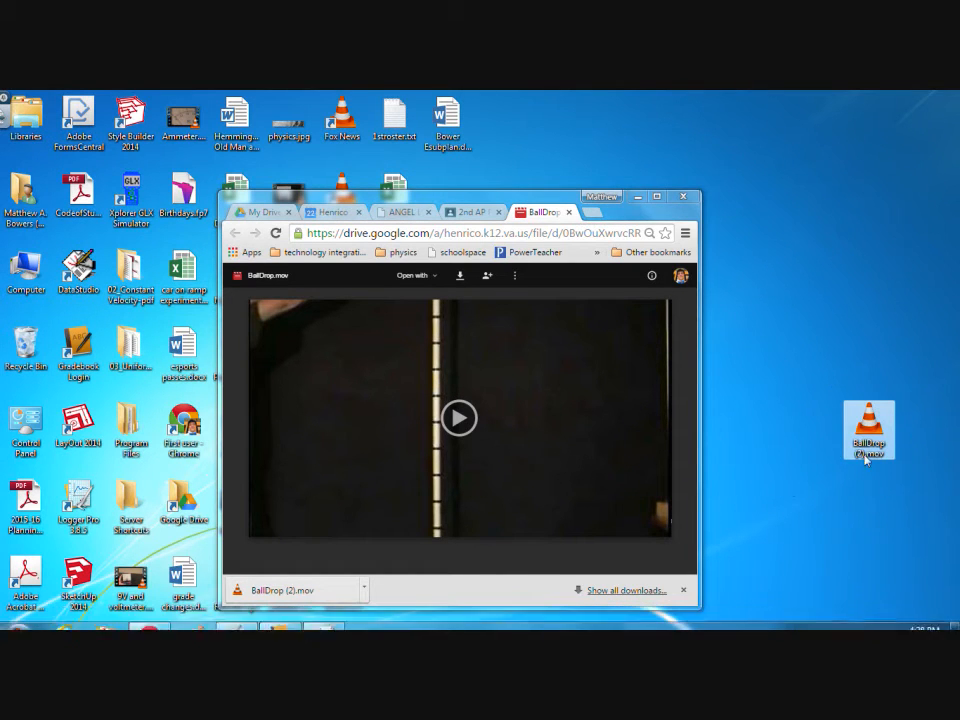
{"action": "left_click", "coordinate": [686, 201]}
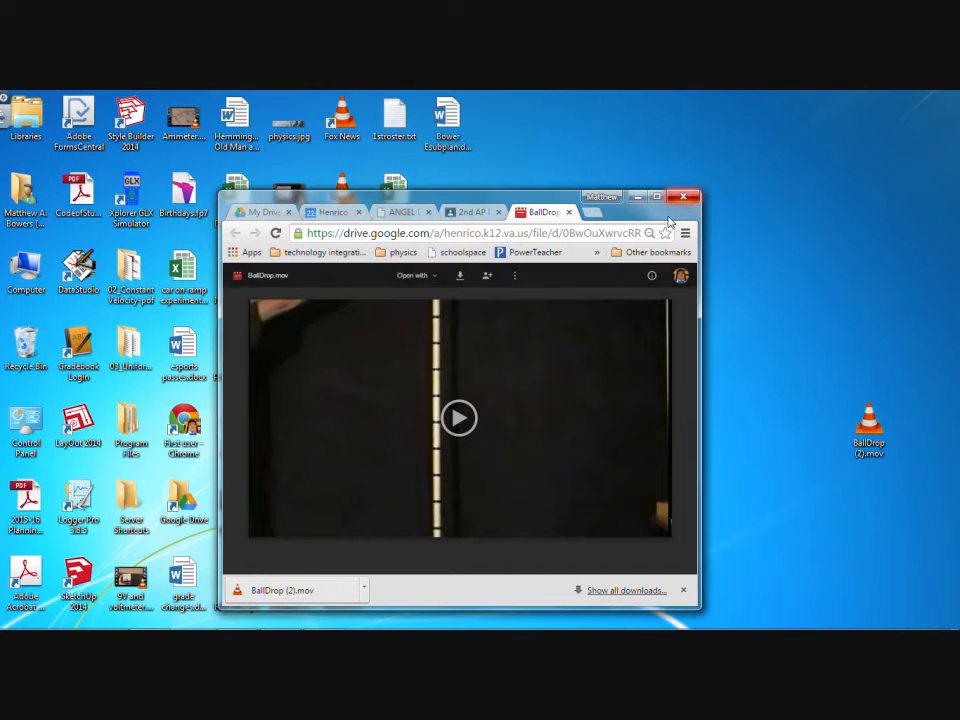
Switch to Logger Pro, insert the movie BallDrop (2).mov from the Desktop and position it over the graph, clear of the data table
{"action": "left_click", "coordinate": [326, 618]}
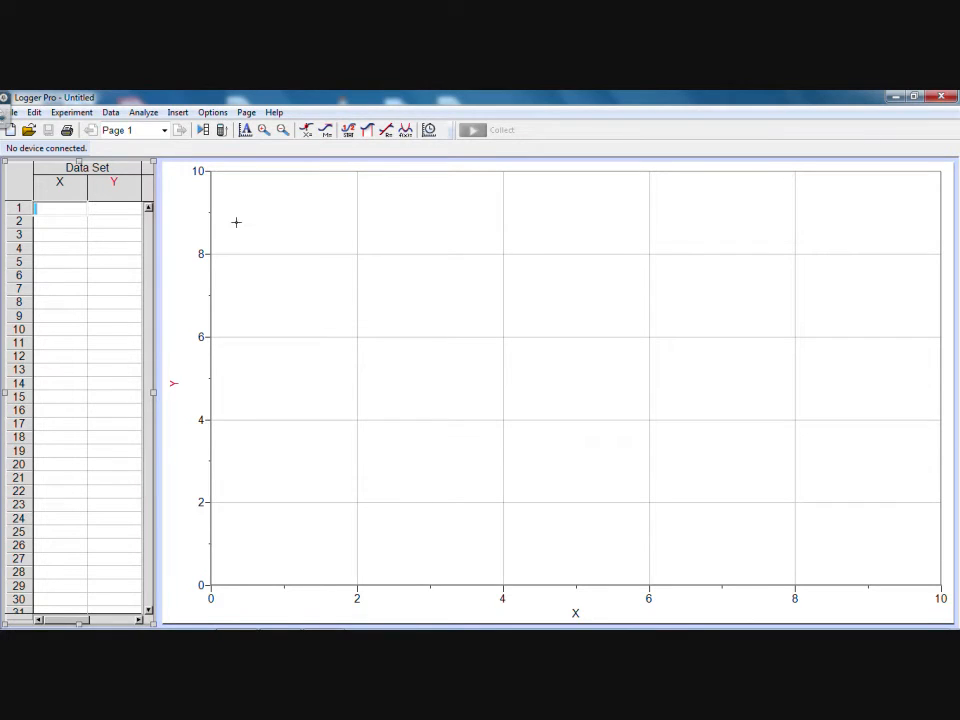
{"action": "left_click", "coordinate": [177, 112]}
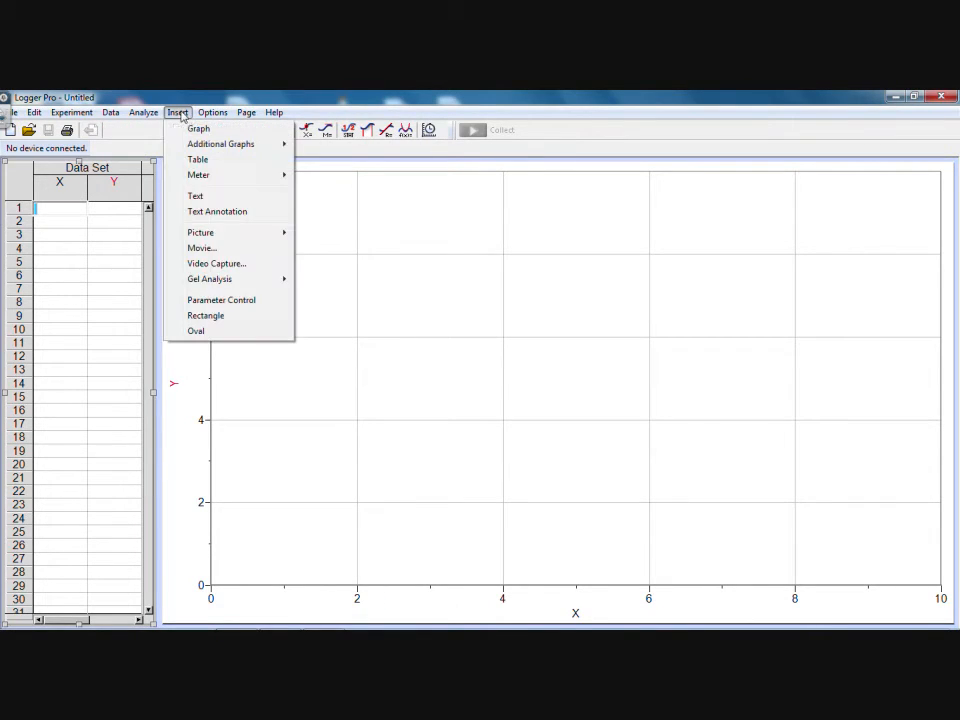
{"action": "left_click", "coordinate": [222, 249]}
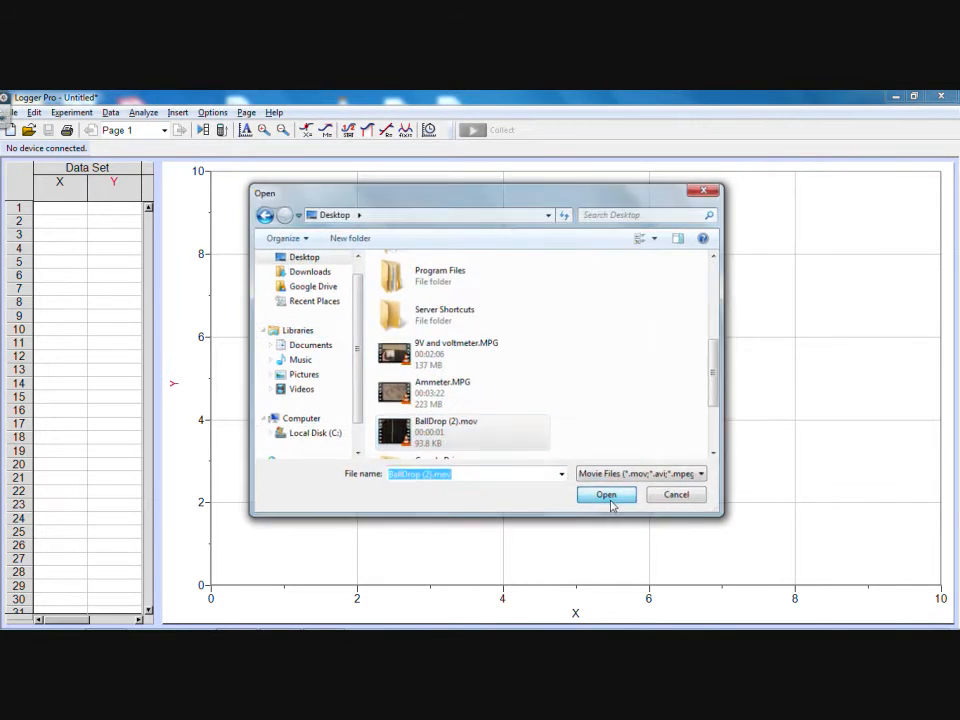
{"action": "left_click", "coordinate": [607, 495]}
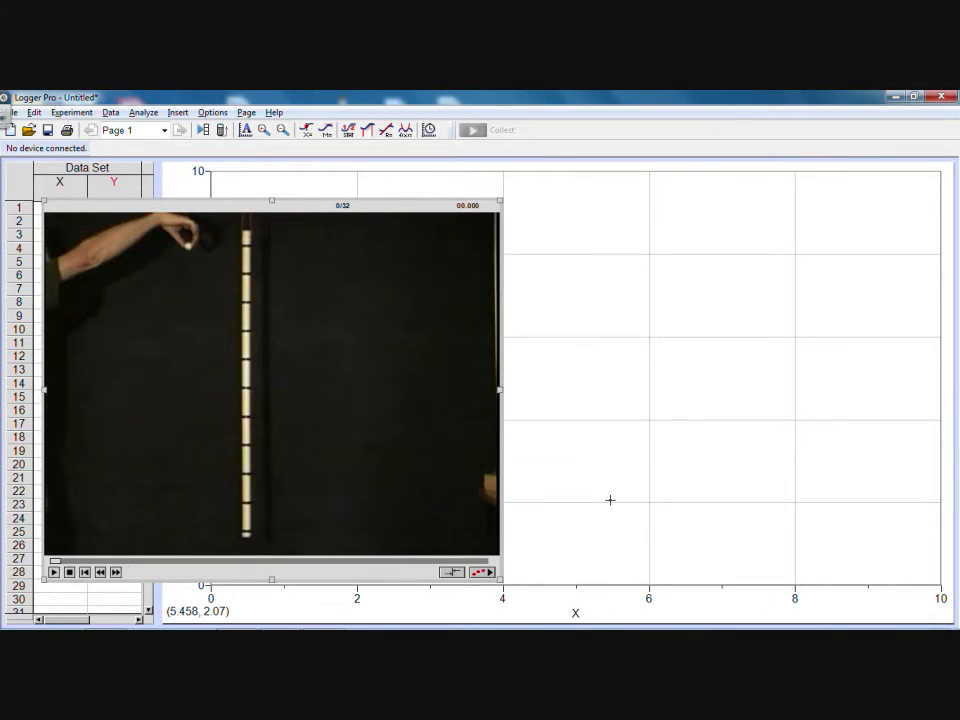
{"action": "left_click_drag", "start_coordinate": [330, 210], "coordinate": [497, 189]}
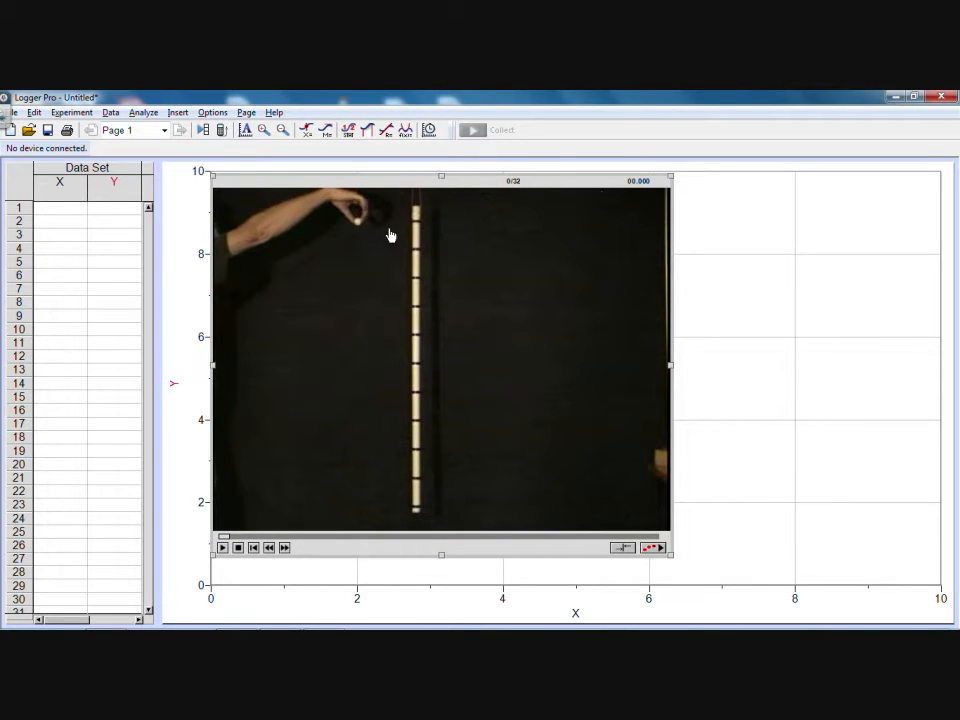
{"action": "left_click_drag", "start_coordinate": [373, 183], "coordinate": [405, 180]}
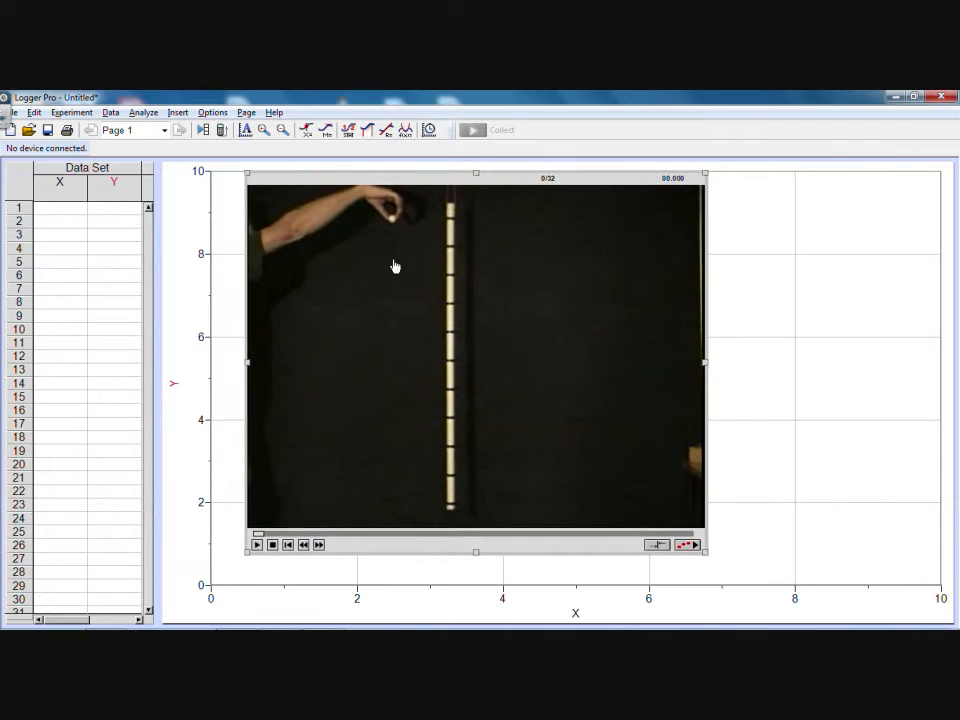
Play the ball-drop movie, return it to the start and step through its frames to stop on frame 3, just before the ball's release
{"action": "left_click", "coordinate": [256, 544]}
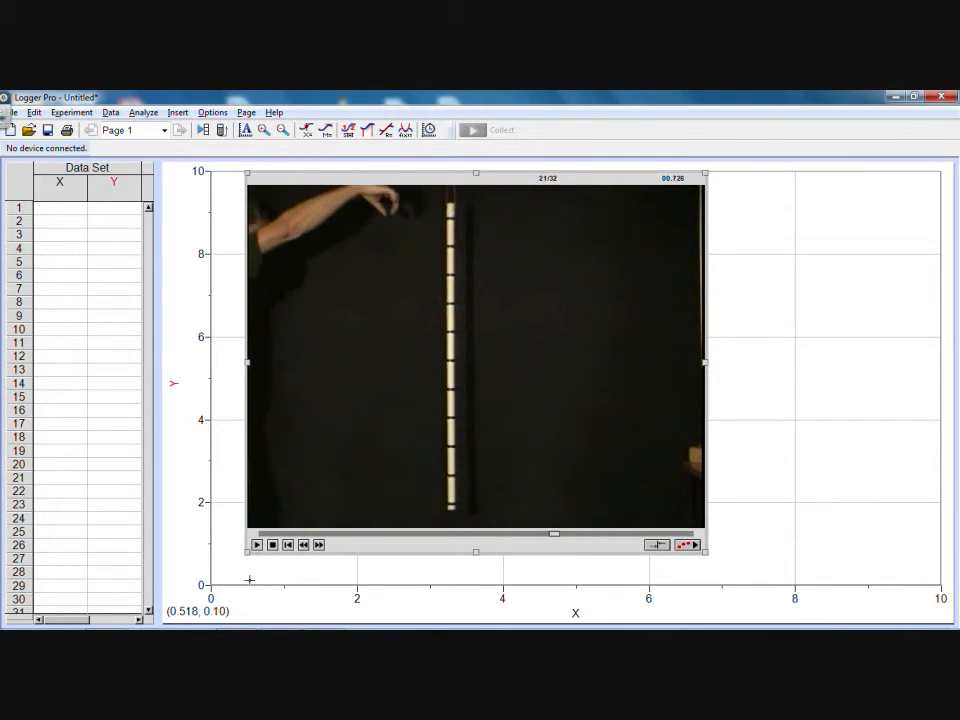
{"action": "left_click", "coordinate": [288, 545]}
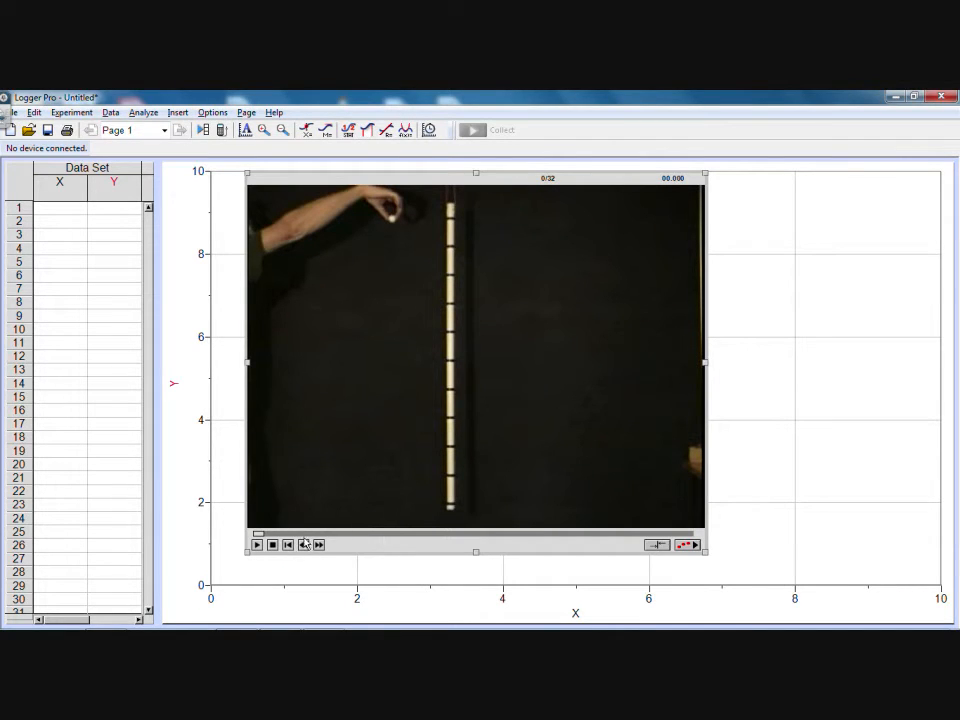
{"action": "left_click", "coordinate": [319, 545]}
{"action": "left_click", "coordinate": [319, 545]}
{"action": "left_click", "coordinate": [319, 545]}
{"action": "left_click", "coordinate": [319, 545]}
{"action": "left_click", "coordinate": [319, 545]}
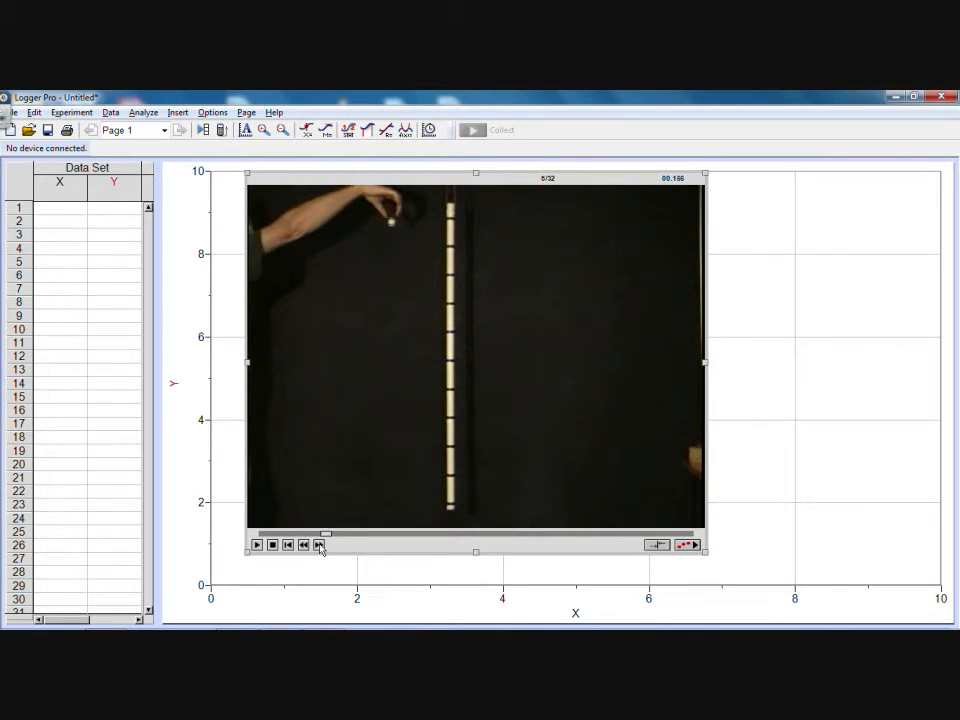
{"action": "left_click", "coordinate": [304, 545]}
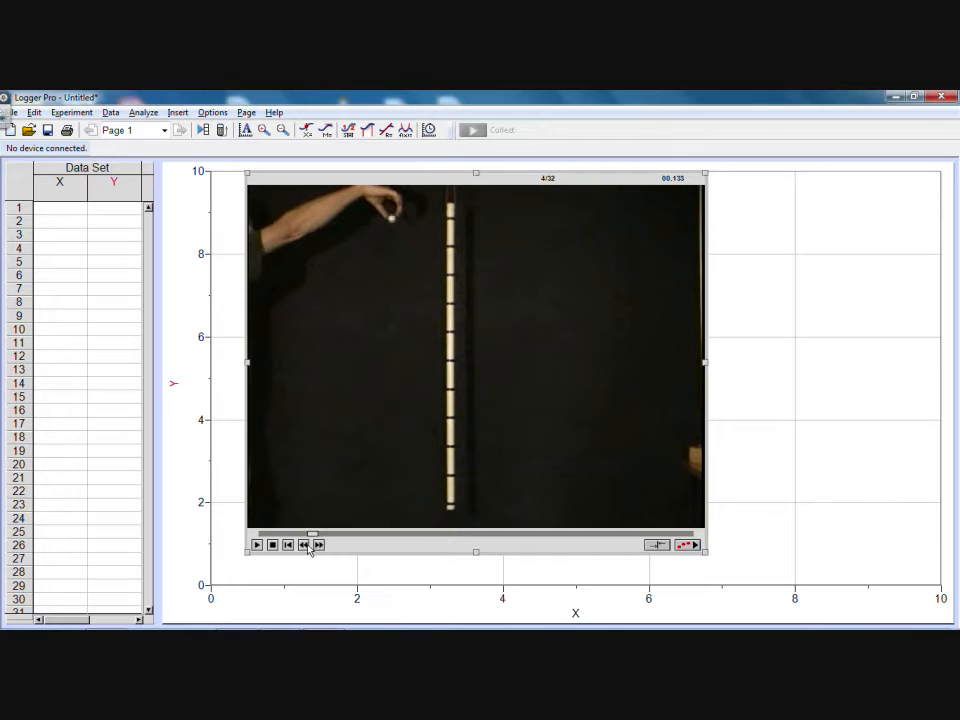
{"action": "left_click", "coordinate": [304, 545]}
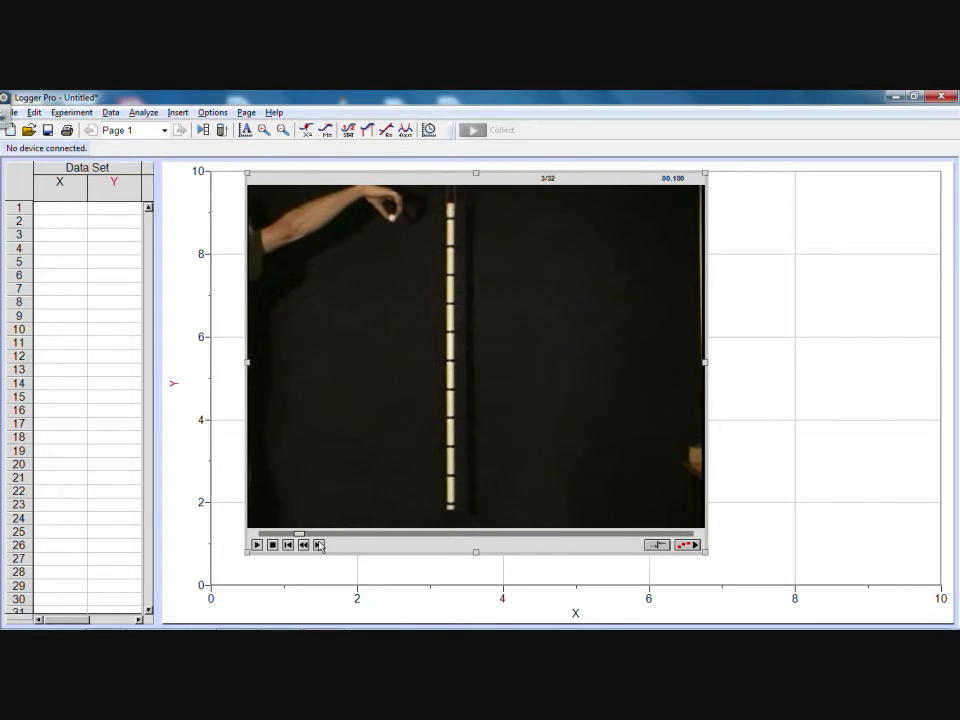
{"action": "left_click", "coordinate": [319, 545]}
{"action": "left_click", "coordinate": [304, 545]}
{"action": "left_click", "coordinate": [657, 547]}
{"action": "left_click_drag", "start_coordinate": [233, 184], "coordinate": [684, 232]}
{"action": "left_click", "coordinate": [630, 259]}
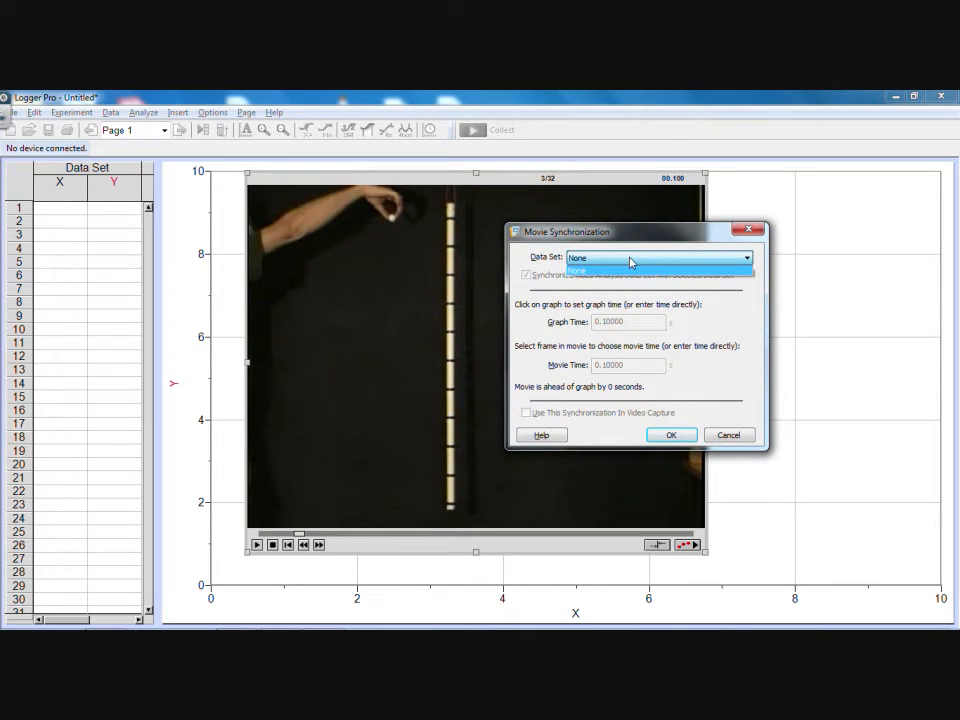
{"action": "left_click", "coordinate": [625, 270]}
{"action": "left_click", "coordinate": [728, 435]}
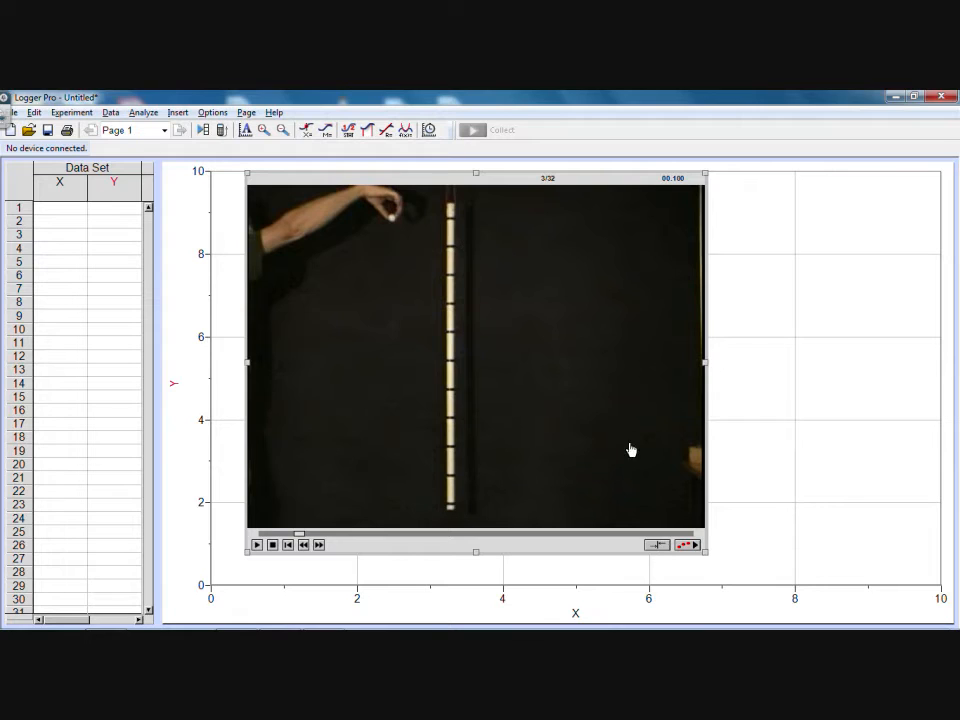
Recheck the release frame against its neighbouring frame and show the video analysis tools for the movie
{"action": "left_click", "coordinate": [318, 544]}
{"action": "left_click", "coordinate": [304, 545]}
{"action": "left_click", "coordinate": [692, 545]}
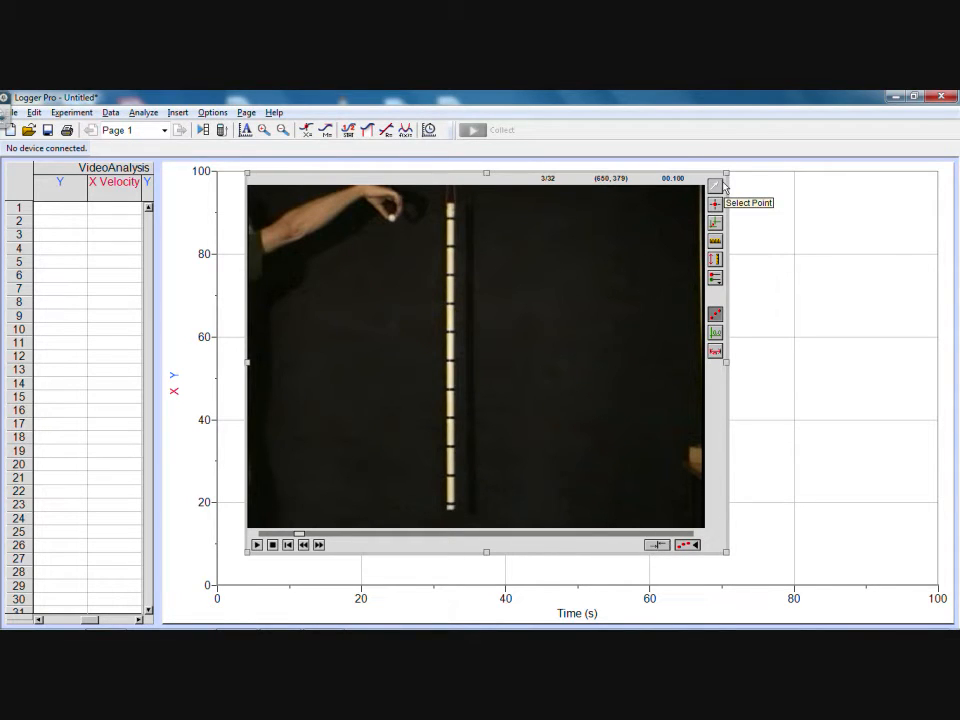
Set the movie scale to 1 m along the vertical stick, from its uppermost black band down to the lowest band
{"action": "left_click", "coordinate": [716, 244]}
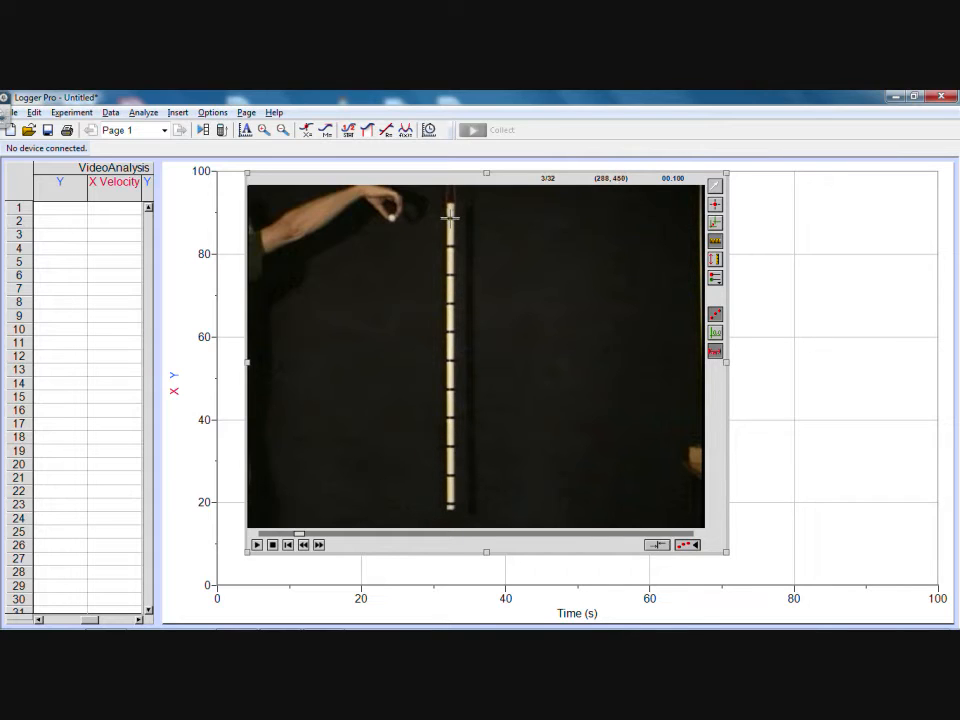
{"action": "left_click_drag", "start_coordinate": [450, 215], "coordinate": [450, 506]}
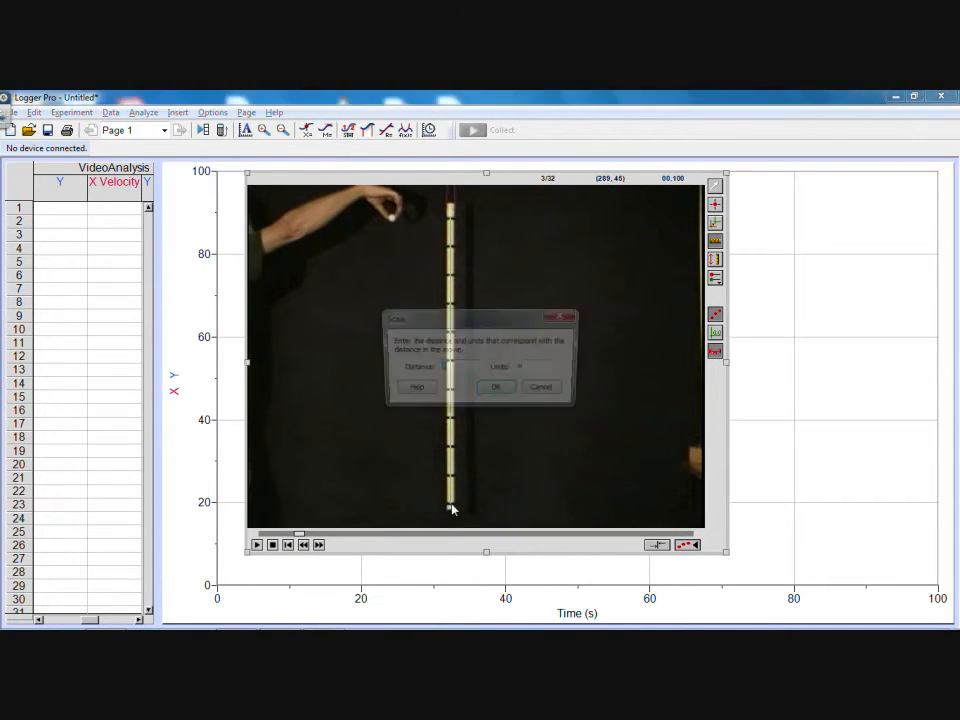
{"action": "left_click_drag", "start_coordinate": [492, 317], "coordinate": [594, 277]}
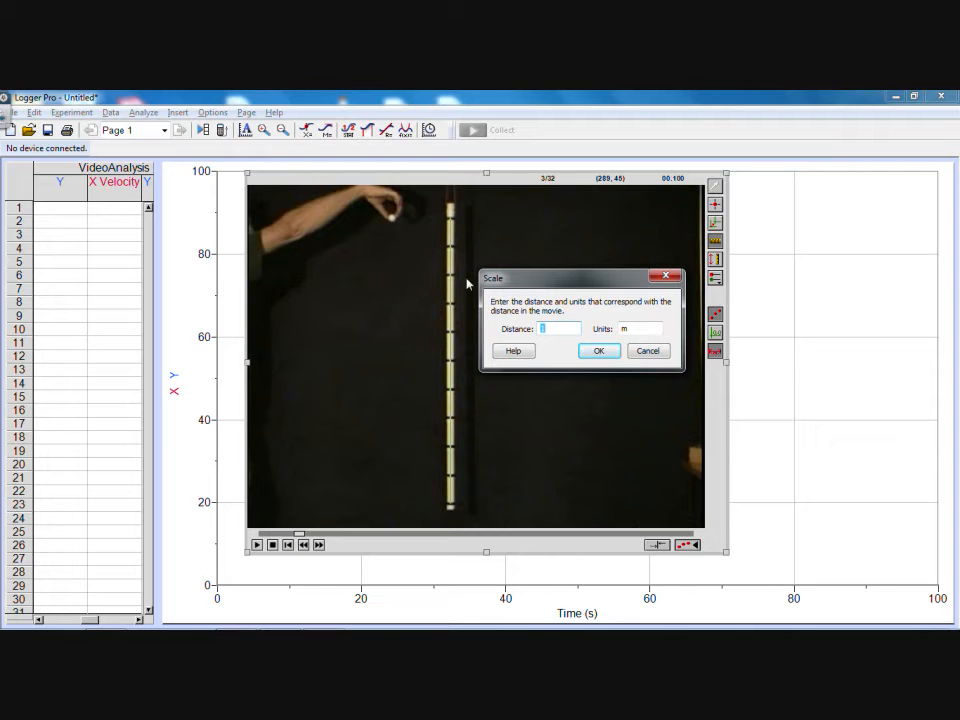
{"action": "left_click", "coordinate": [605, 353]}
{"action": "key", "text": "alt+Tab"}
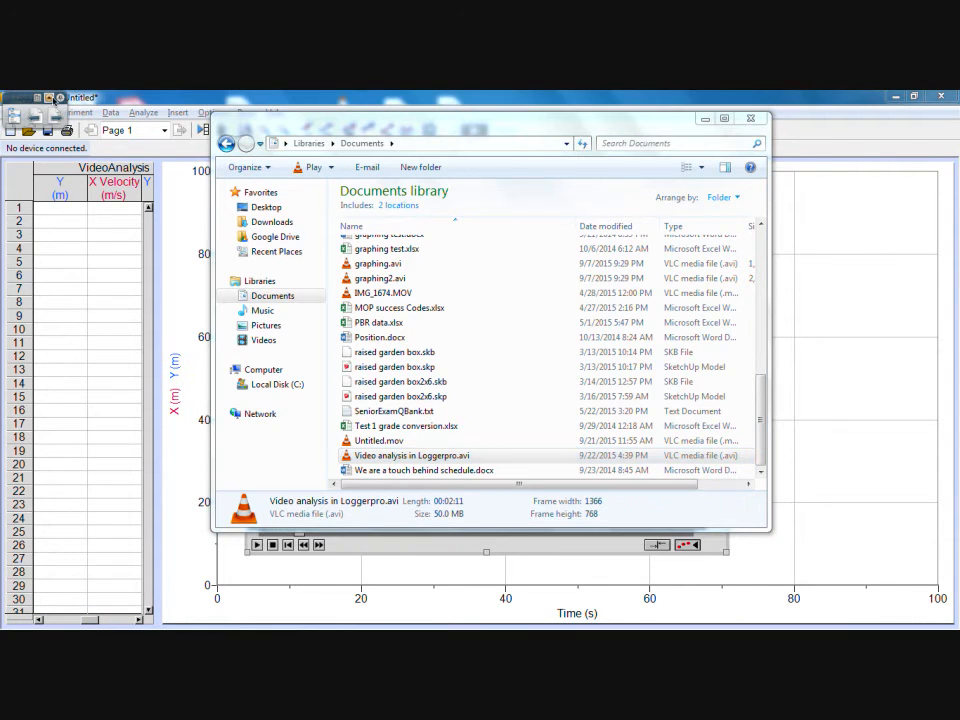
{"action": "left_click", "coordinate": [50, 98]}
{"action": "left_click", "coordinate": [57, 392]}
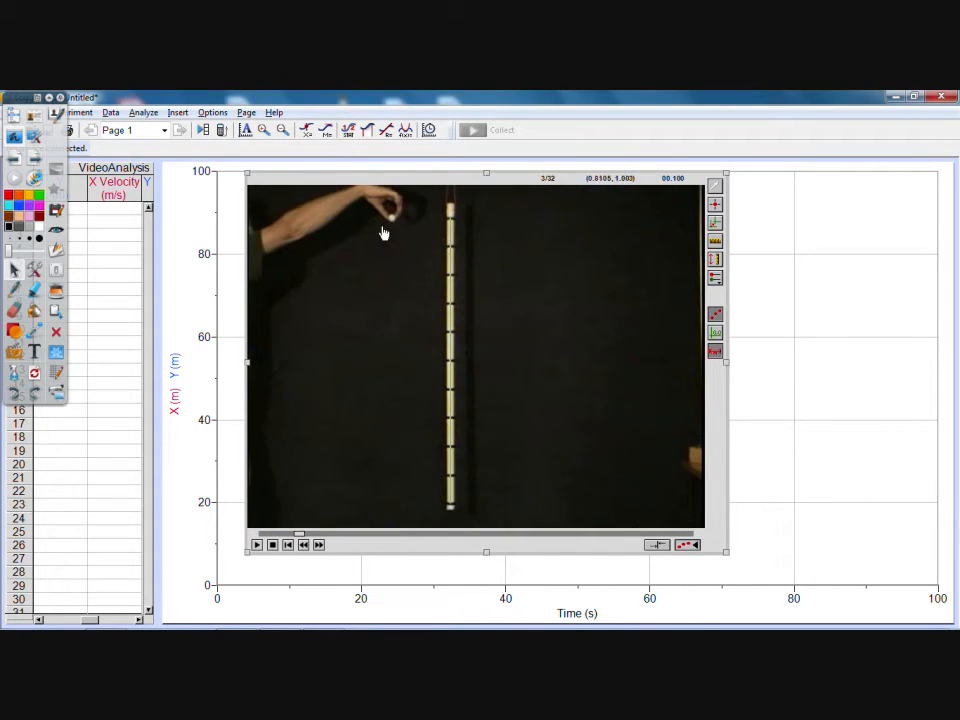
Set the coordinate origin of the video analysis on the ball held in the hand
{"action": "left_click", "coordinate": [716, 224]}
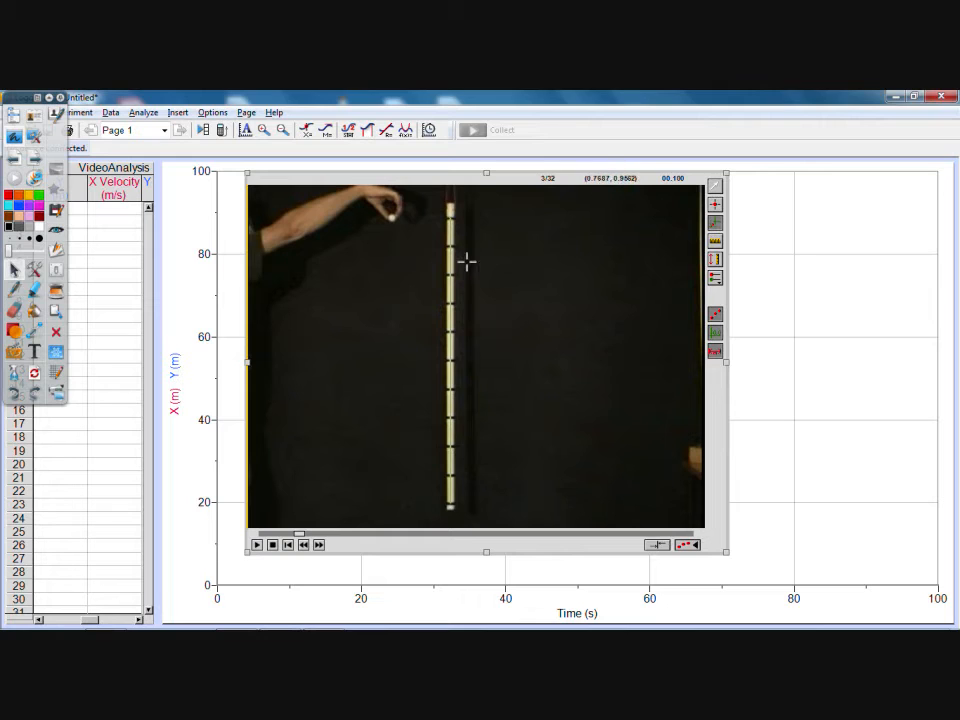
{"action": "left_click", "coordinate": [391, 217]}
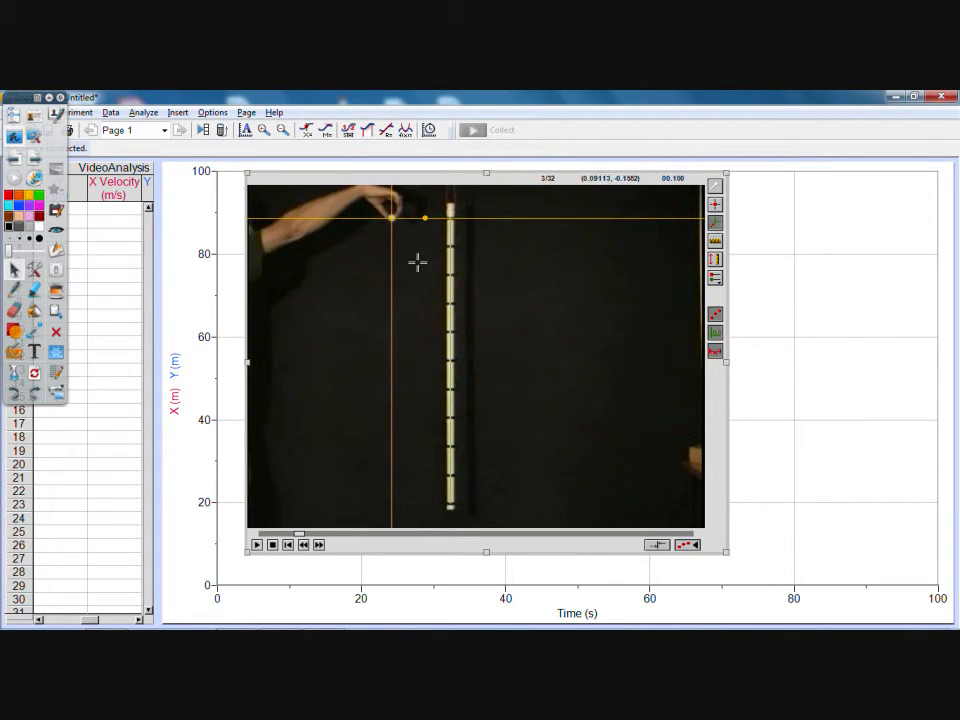
Place the coordinate origin exactly on the held ball and mark the ball's first data point there in frame 3
{"action": "left_click_drag", "start_coordinate": [418, 262], "coordinate": [391, 217]}
{"action": "left_click", "coordinate": [715, 206]}
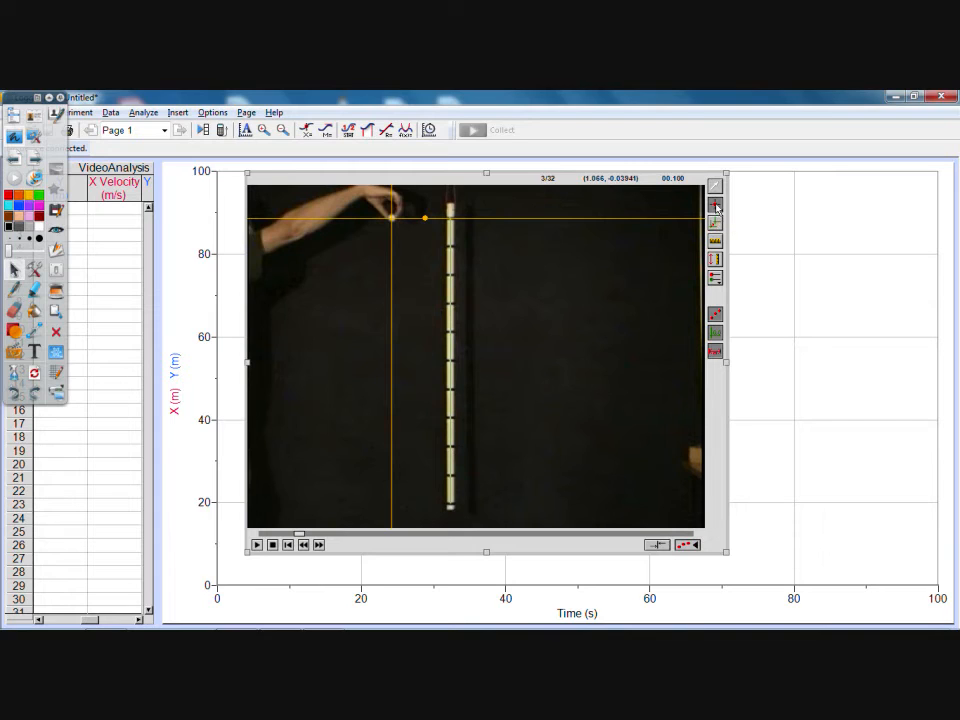
{"action": "left_click", "coordinate": [391, 218]}
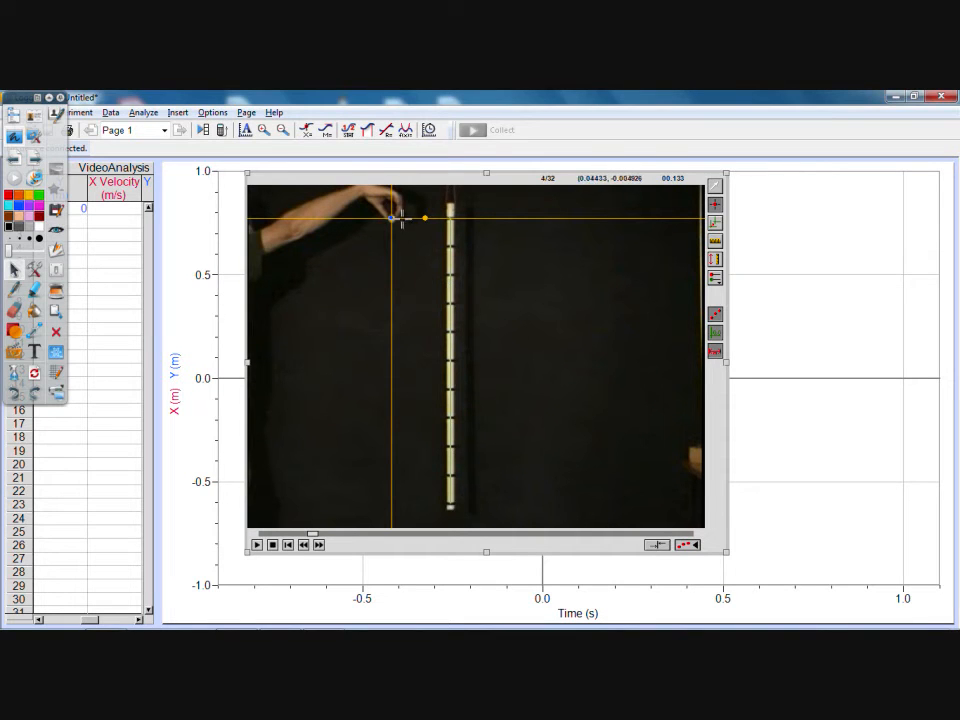
Move the movie aside to view the first plotted point on the graph, and place it clear of the data table
{"action": "left_click_drag", "start_coordinate": [527, 175], "coordinate": [387, 263]}
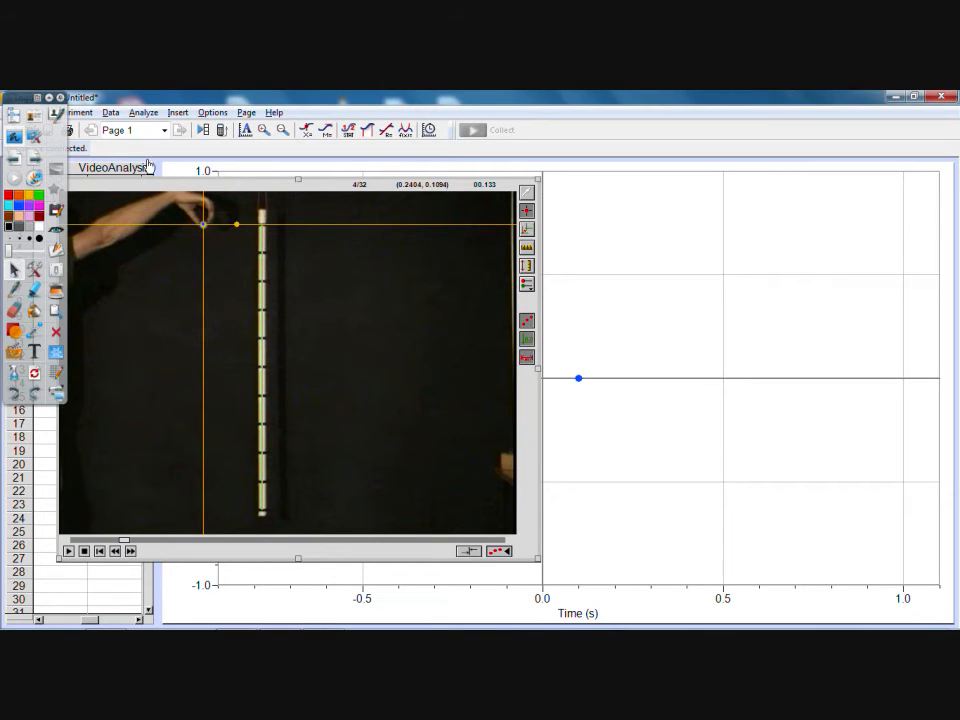
{"action": "mouse_move", "coordinate": [233, 190]}
{"action": "left_mouse_down"}
{"action": "mouse_move", "coordinate": [474, 221]}
{"action": "mouse_move", "coordinate": [429, 197]}
{"action": "mouse_move", "coordinate": [229, 166]}
{"action": "left_mouse_up"}
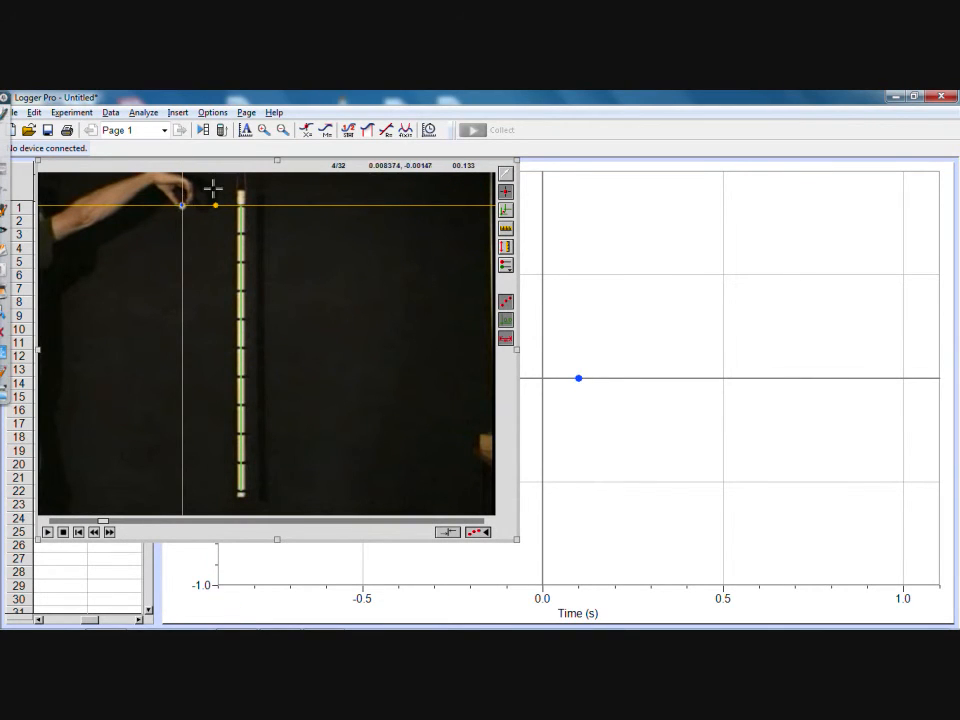
{"action": "left_click", "coordinate": [183, 205]}
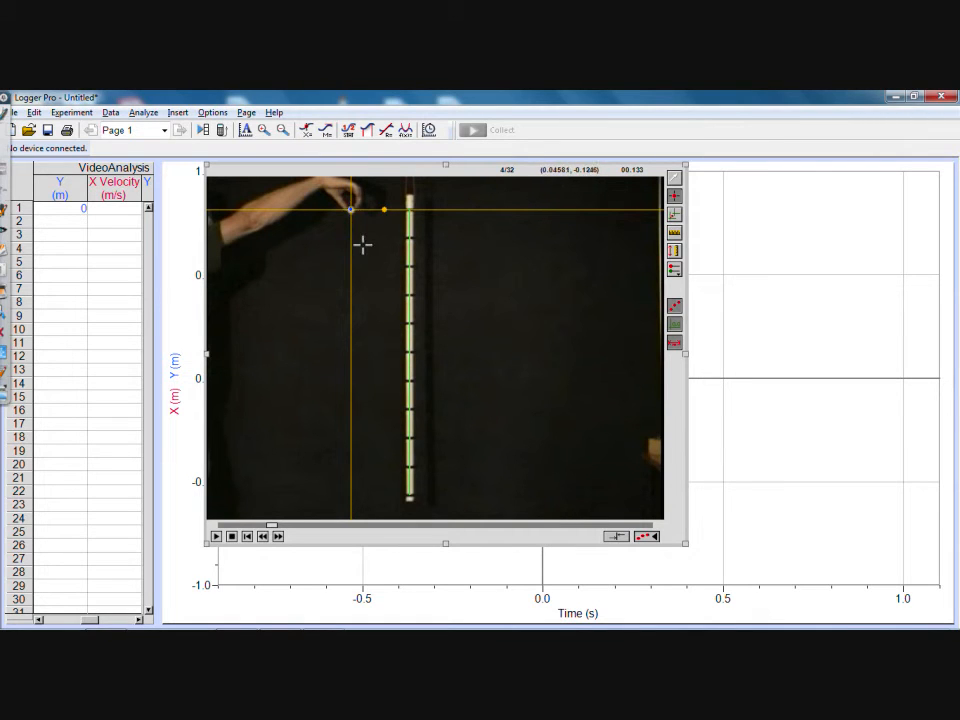
Compare the frames around the ball's release and advance the movie to frame 6 without marking any points
{"action": "left_click", "coordinate": [263, 537]}
{"action": "left_click", "coordinate": [263, 537]}
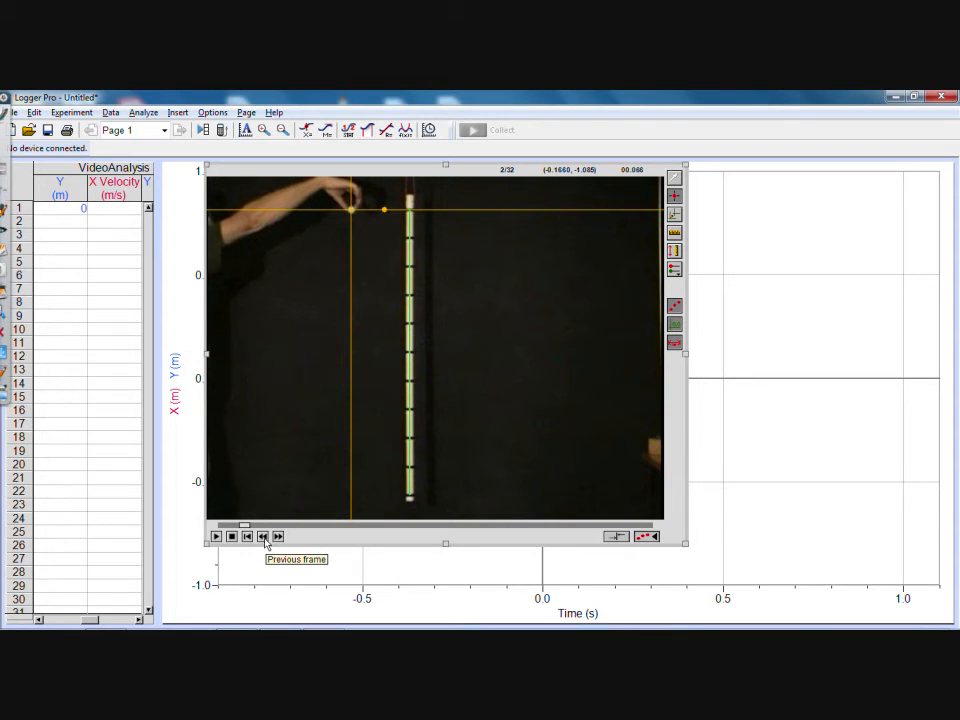
{"action": "left_click", "coordinate": [278, 537]}
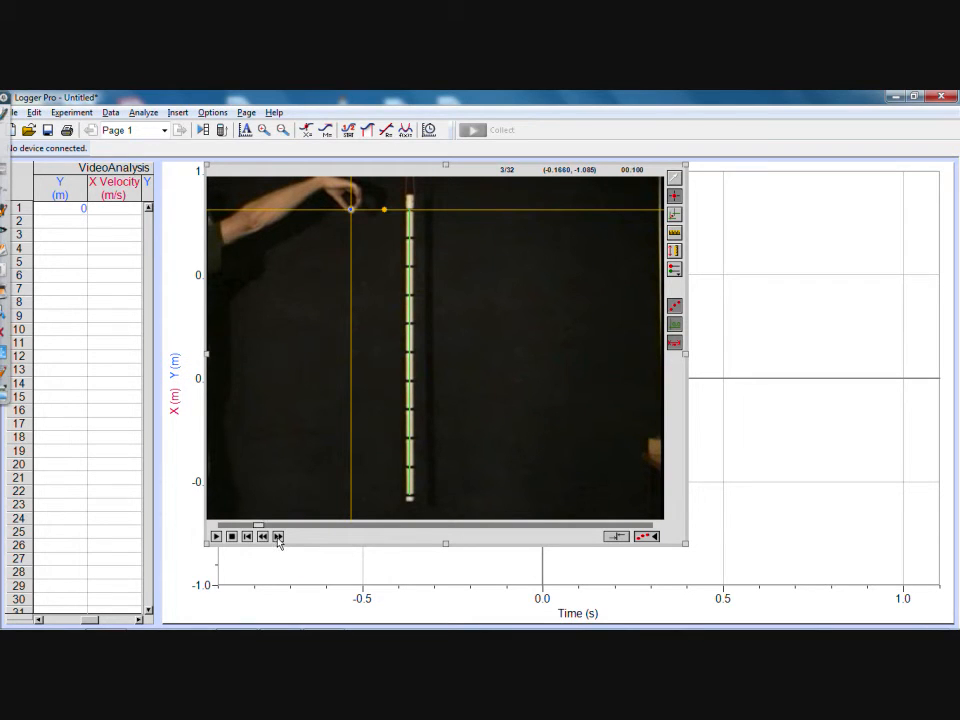
{"action": "left_click", "coordinate": [278, 537]}
{"action": "left_click", "coordinate": [278, 537]}
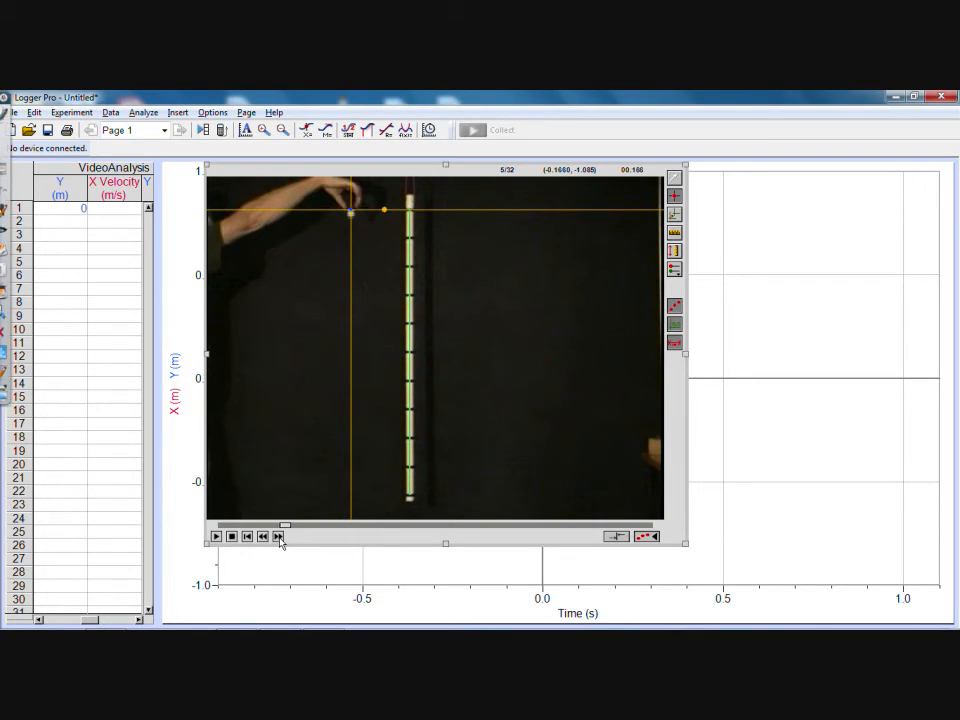
{"action": "left_click", "coordinate": [263, 537]}
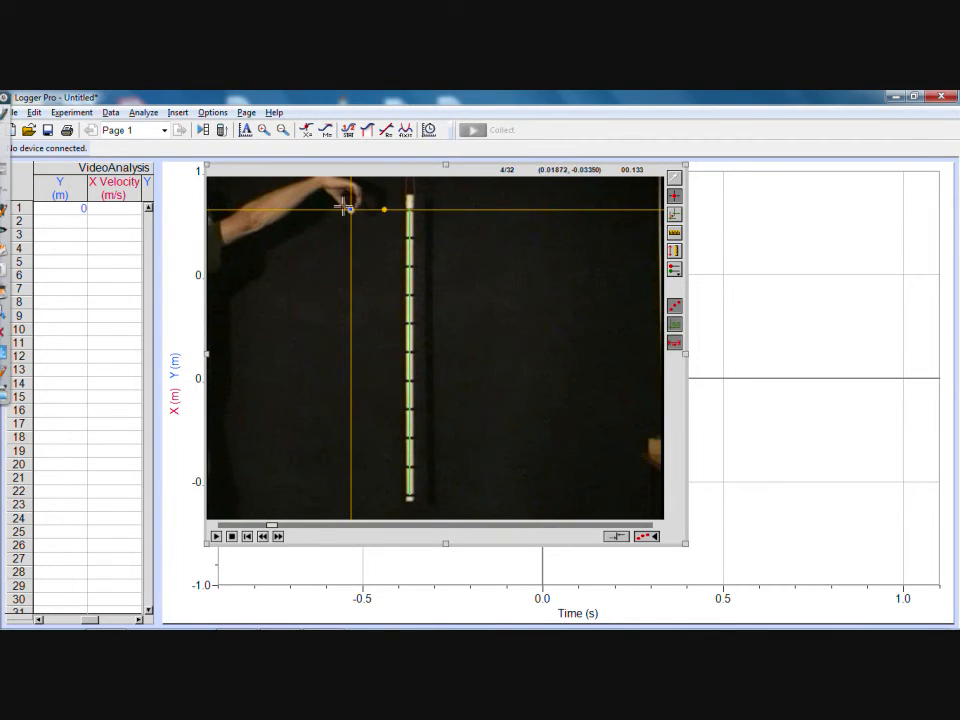
{"action": "left_click", "coordinate": [278, 537]}
{"action": "left_click", "coordinate": [278, 537]}
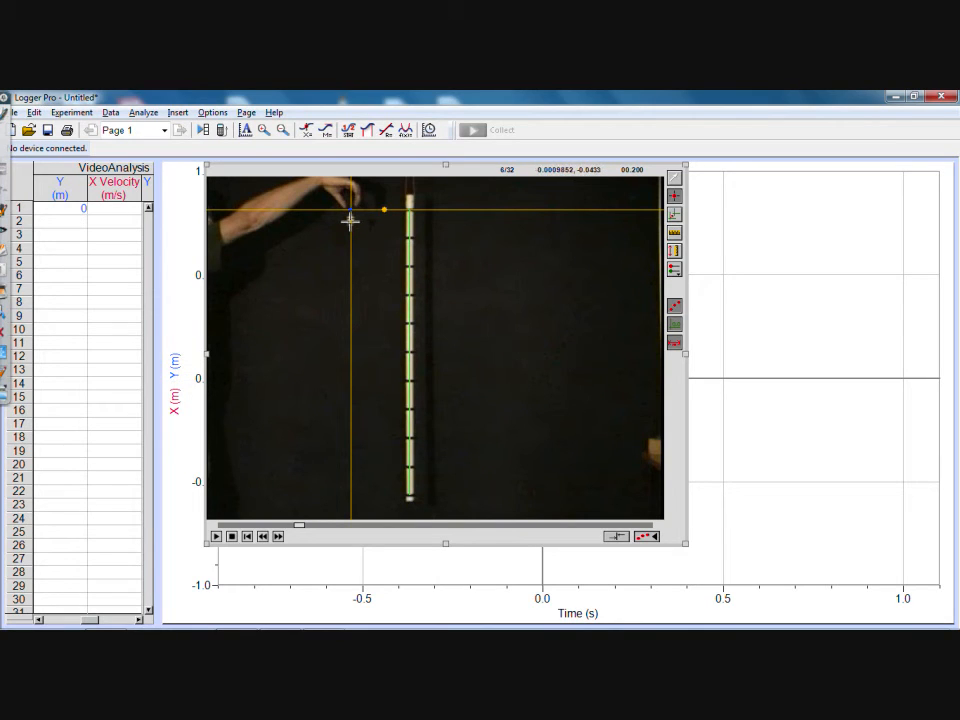
Mark the falling ball's position in every frame from 6 to 17, until it leaves the picture
{"action": "left_click", "coordinate": [350, 220]}
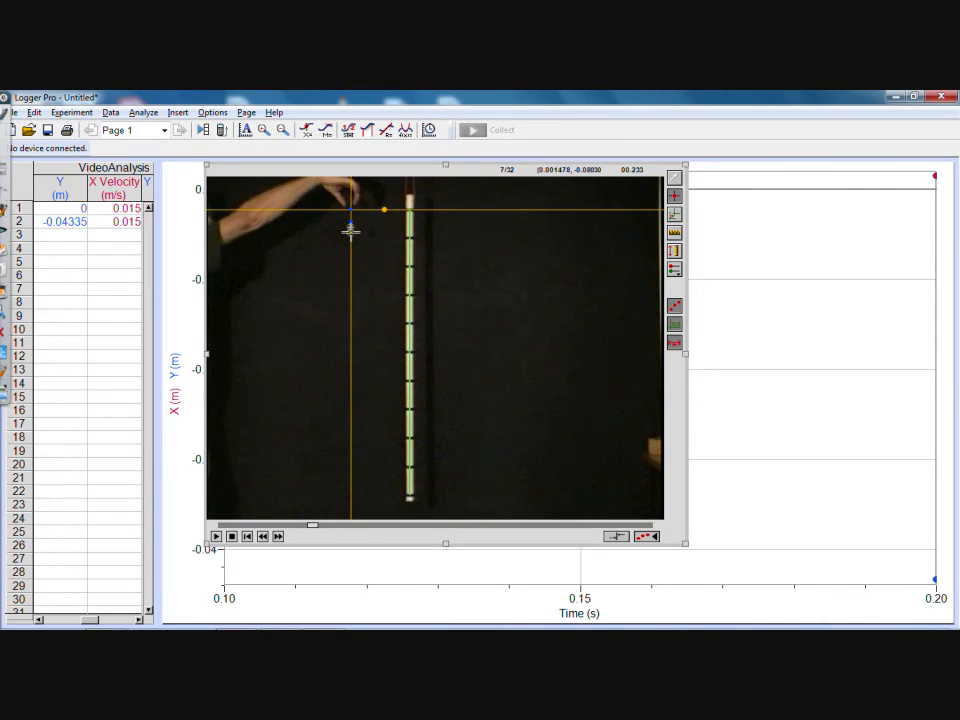
{"action": "left_click", "coordinate": [350, 231]}
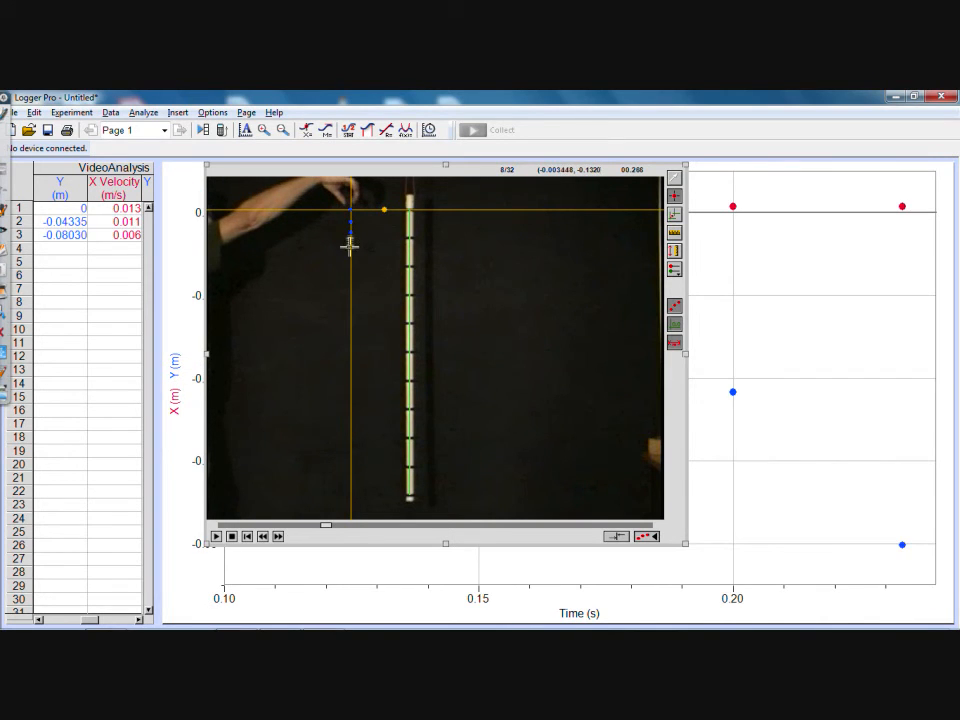
{"action": "left_click", "coordinate": [350, 246]}
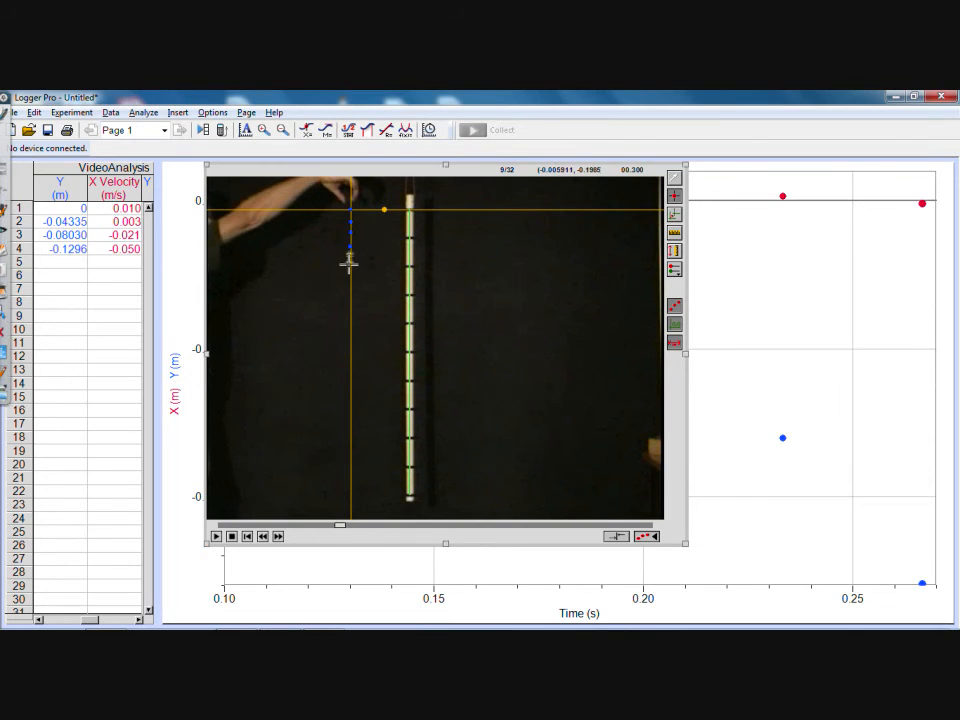
{"action": "left_click", "coordinate": [350, 262]}
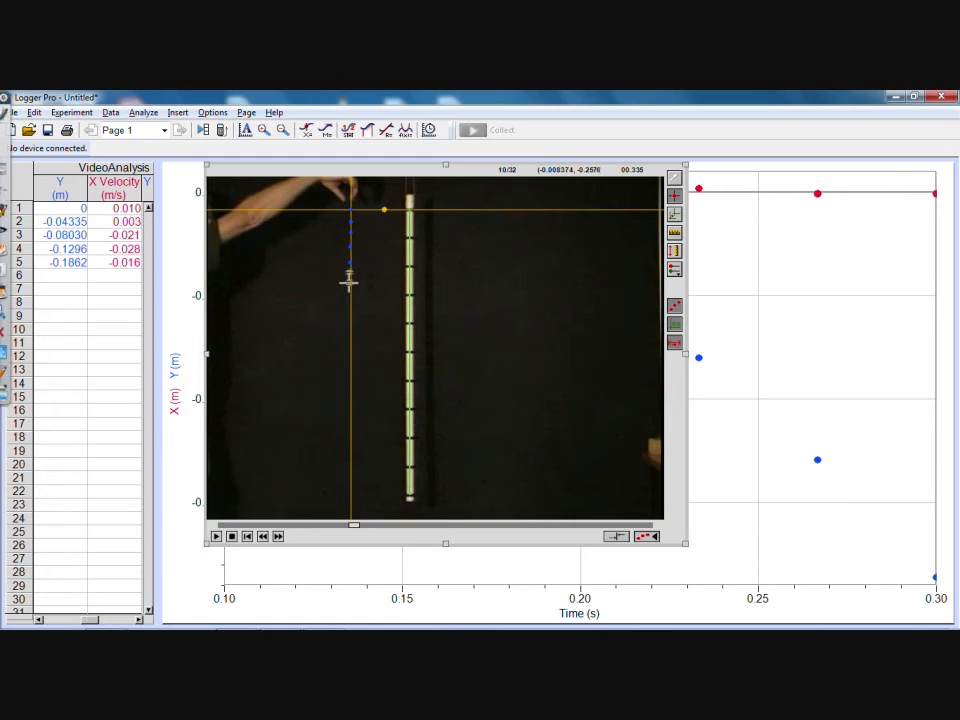
{"action": "left_click", "coordinate": [349, 282]}
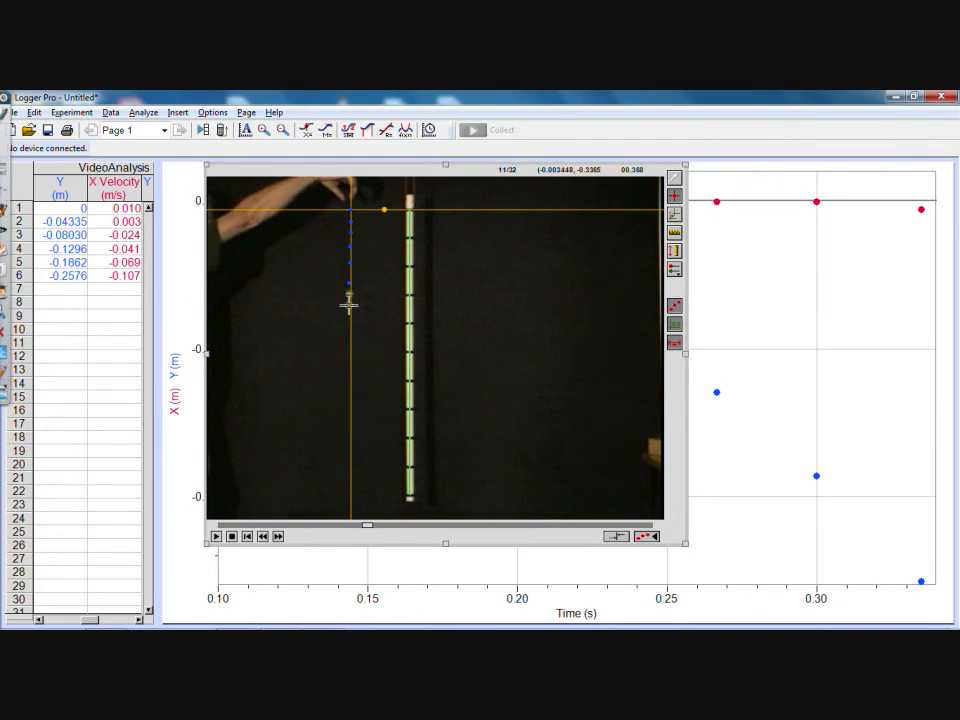
{"action": "left_click", "coordinate": [349, 303]}
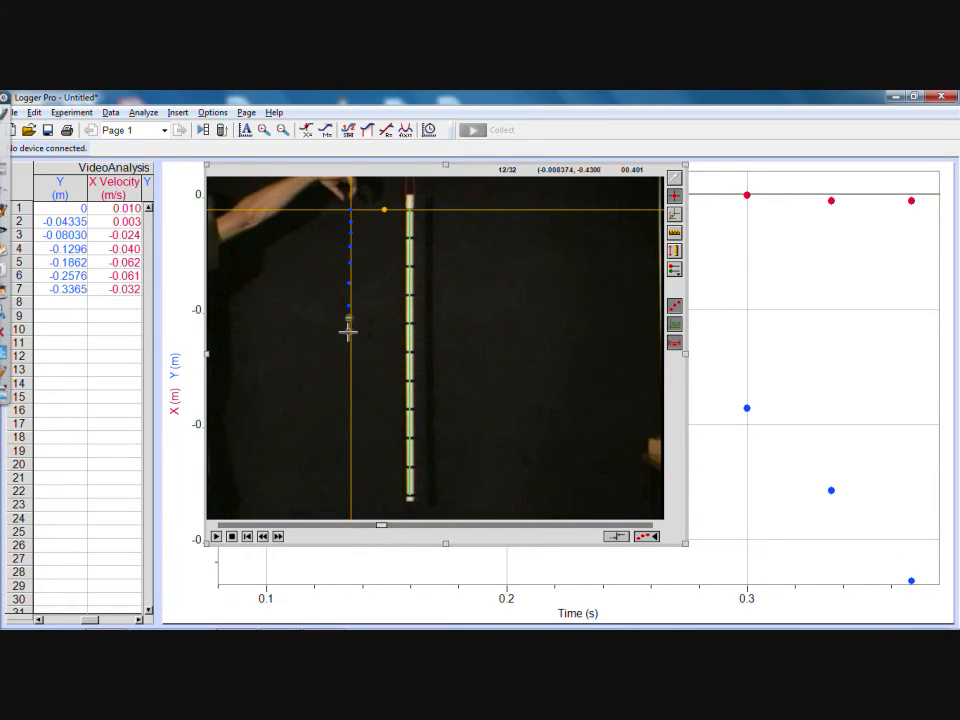
{"action": "left_click", "coordinate": [348, 332]}
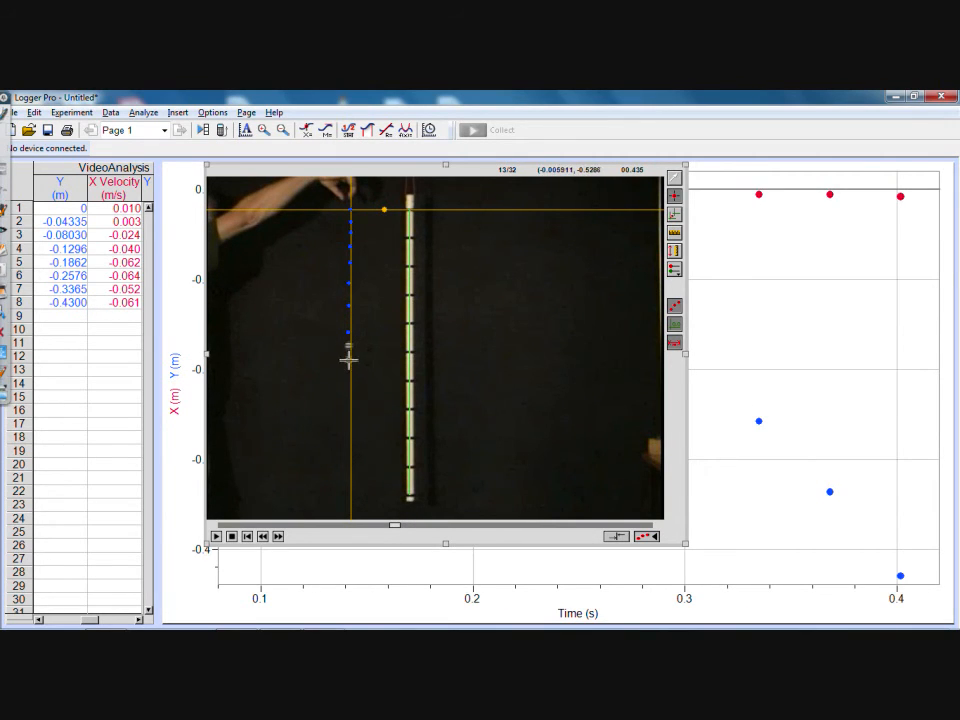
{"action": "left_click", "coordinate": [348, 360]}
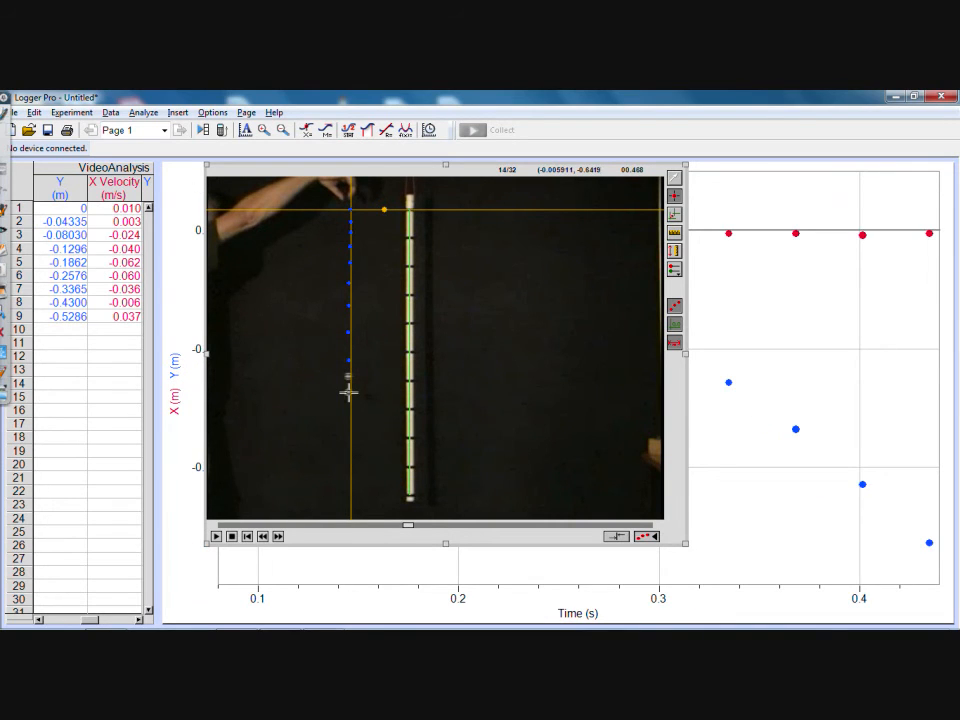
{"action": "left_click", "coordinate": [347, 393]}
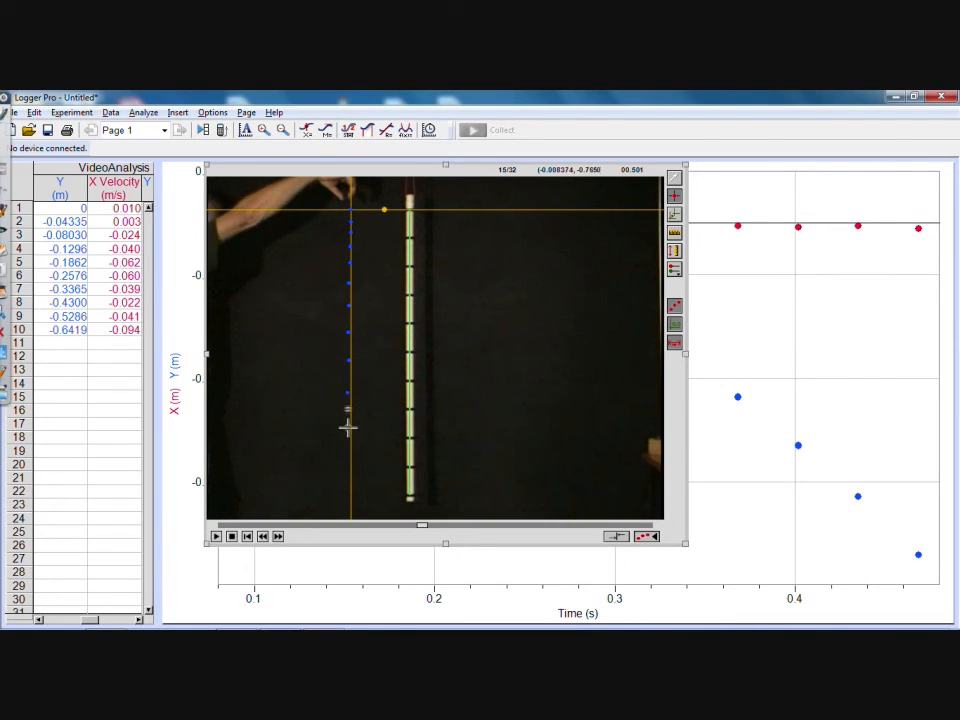
{"action": "left_click", "coordinate": [347, 428]}
{"action": "left_click", "coordinate": [347, 465]}
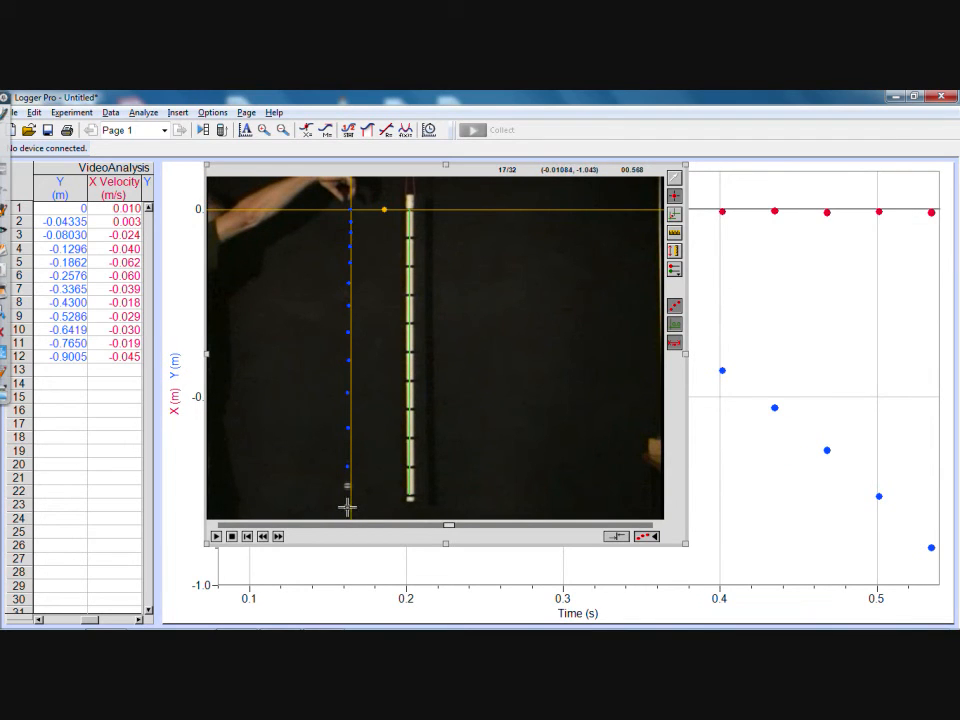
{"action": "left_click", "coordinate": [347, 507]}
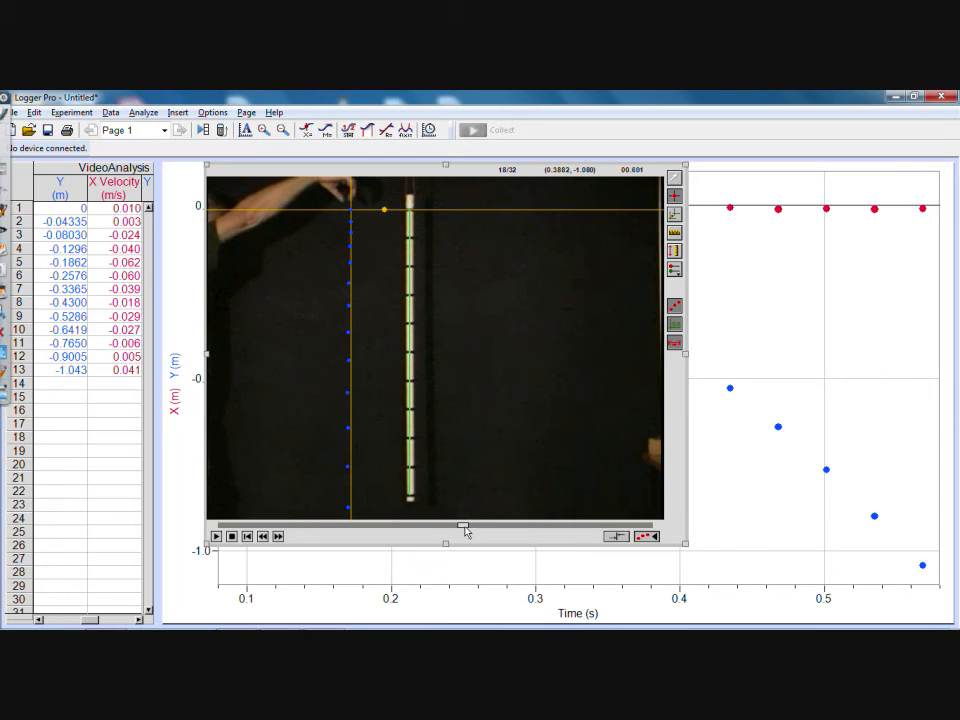
Return the movie to frame 3 and synchronize its movie time of 0.10000 s with a graph time of 0 s
{"action": "left_click_drag", "start_coordinate": [463, 527], "coordinate": [255, 530]}
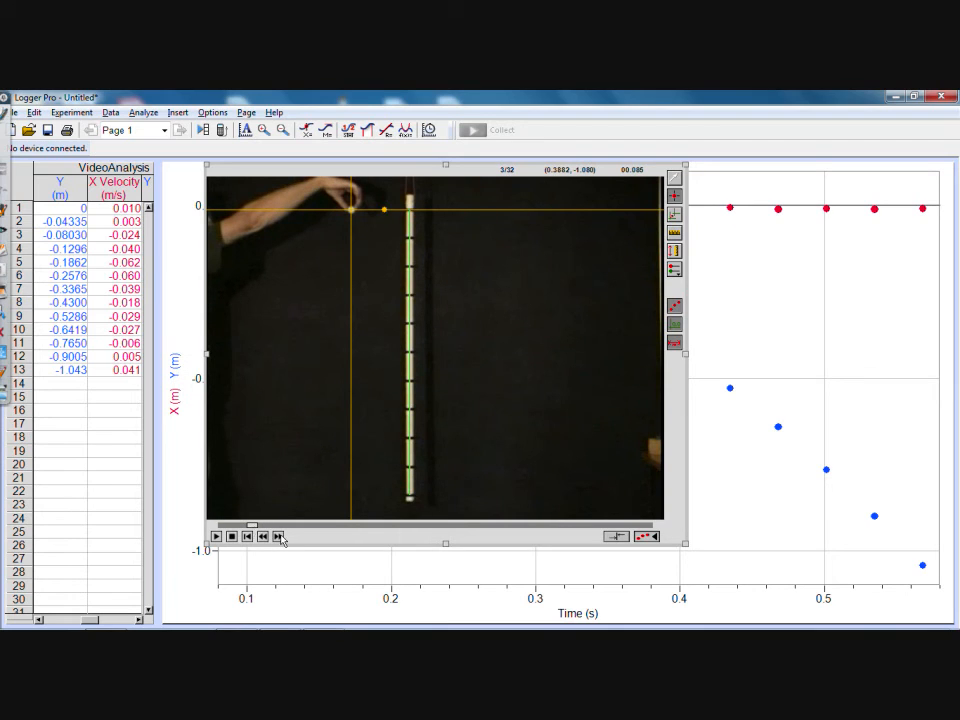
{"action": "left_click", "coordinate": [280, 538]}
{"action": "left_click", "coordinate": [619, 537]}
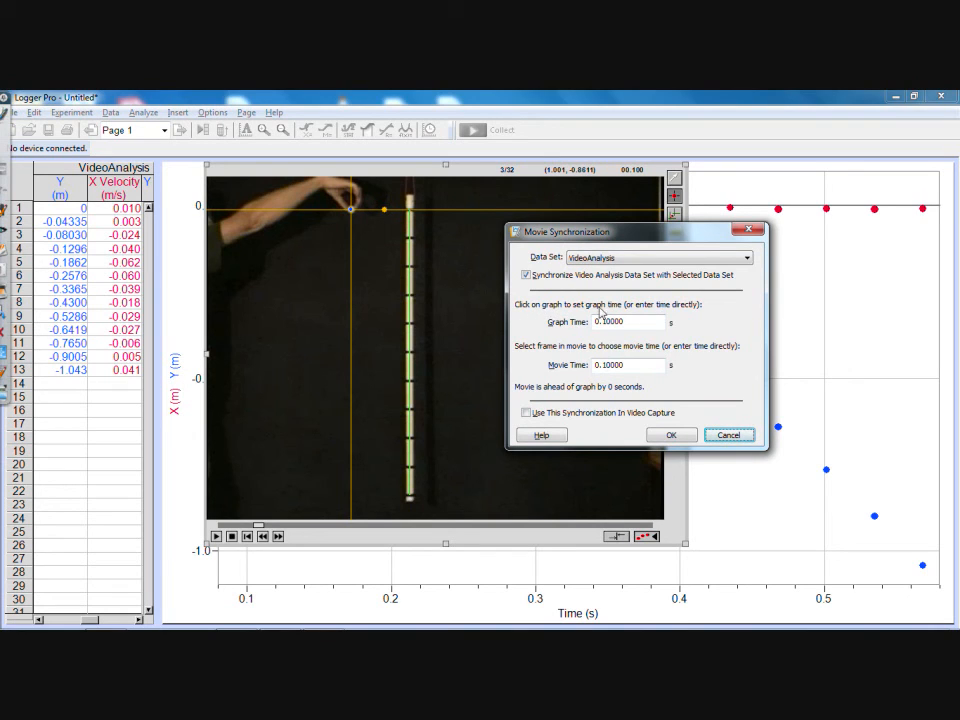
{"action": "double_click", "coordinate": [648, 322]}
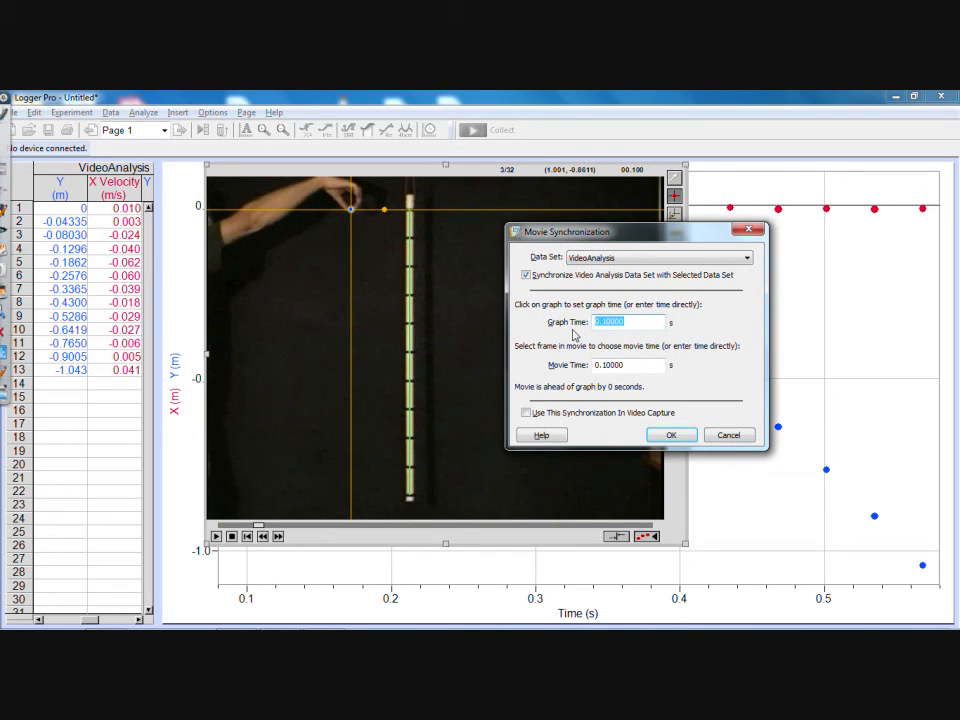
{"action": "type", "text": "0"}
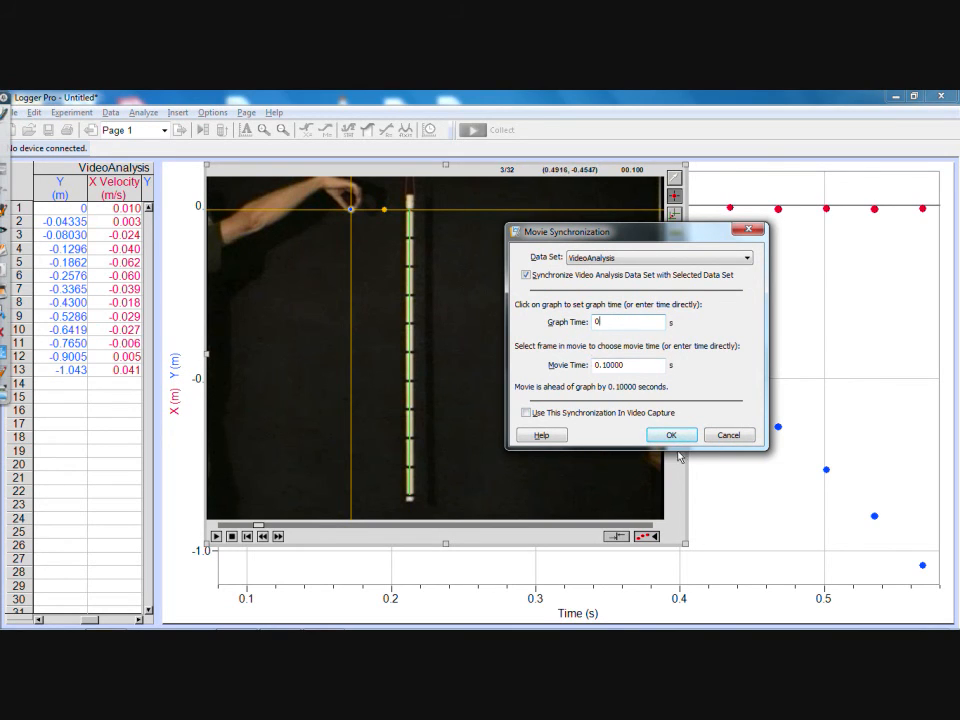
{"action": "left_click", "coordinate": [671, 435]}
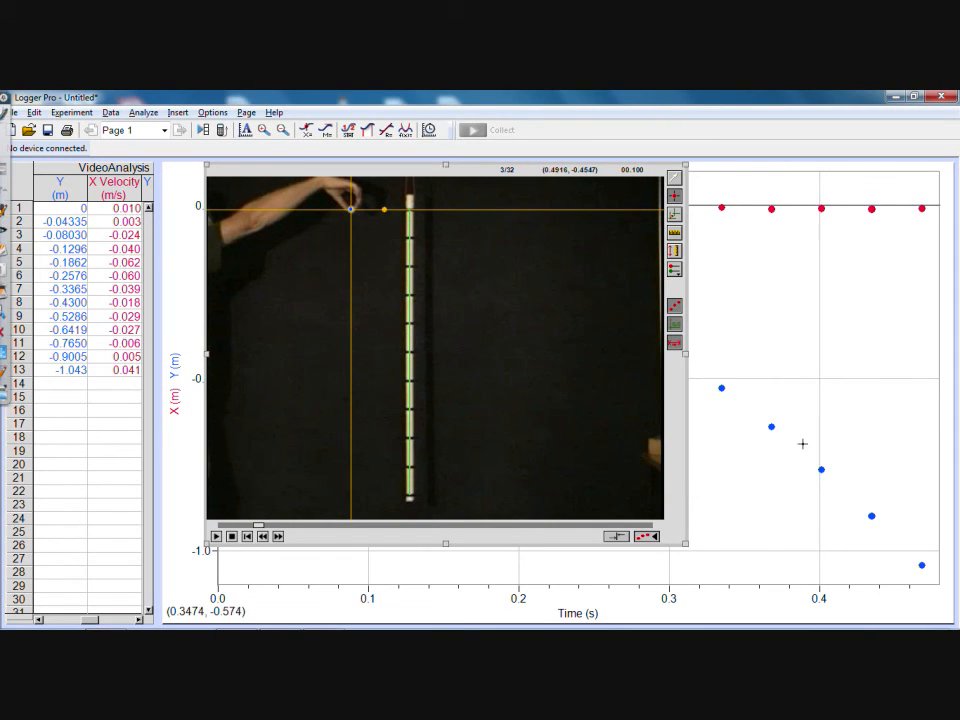
Bring the graph in front of the movie and plot only Y on its vertical axis
{"action": "left_click", "coordinate": [743, 310]}
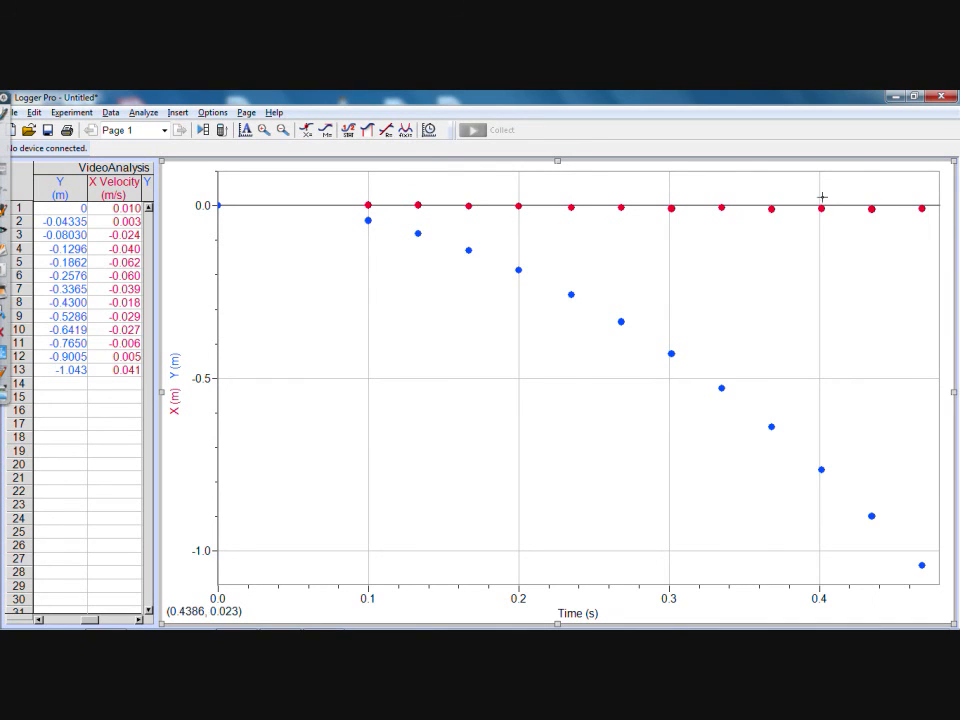
{"action": "left_click", "coordinate": [178, 400]}
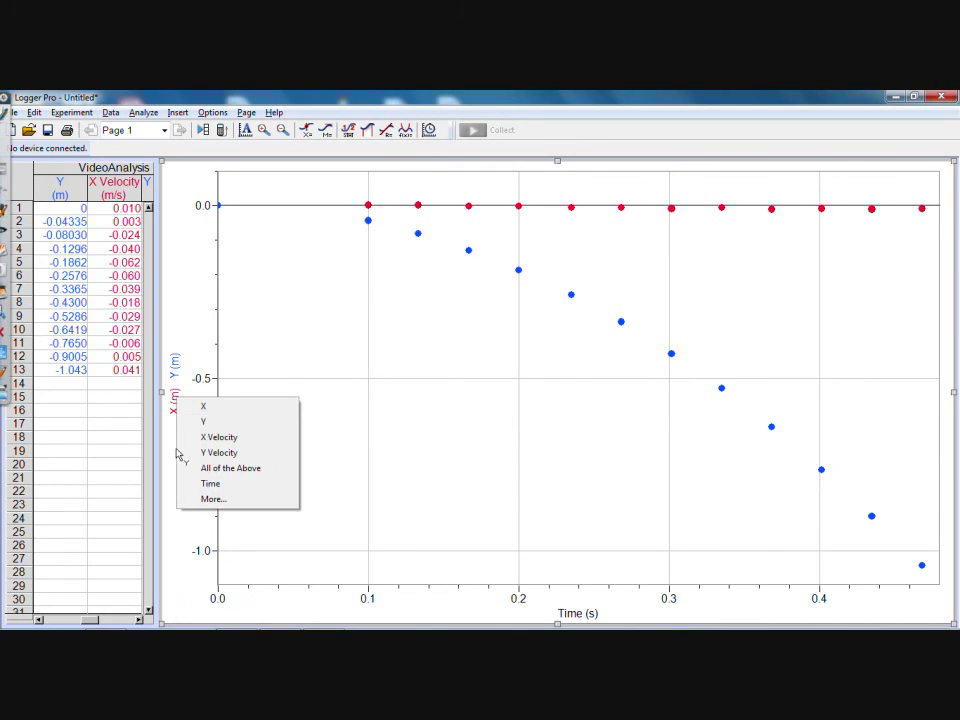
{"action": "left_click", "coordinate": [240, 423]}
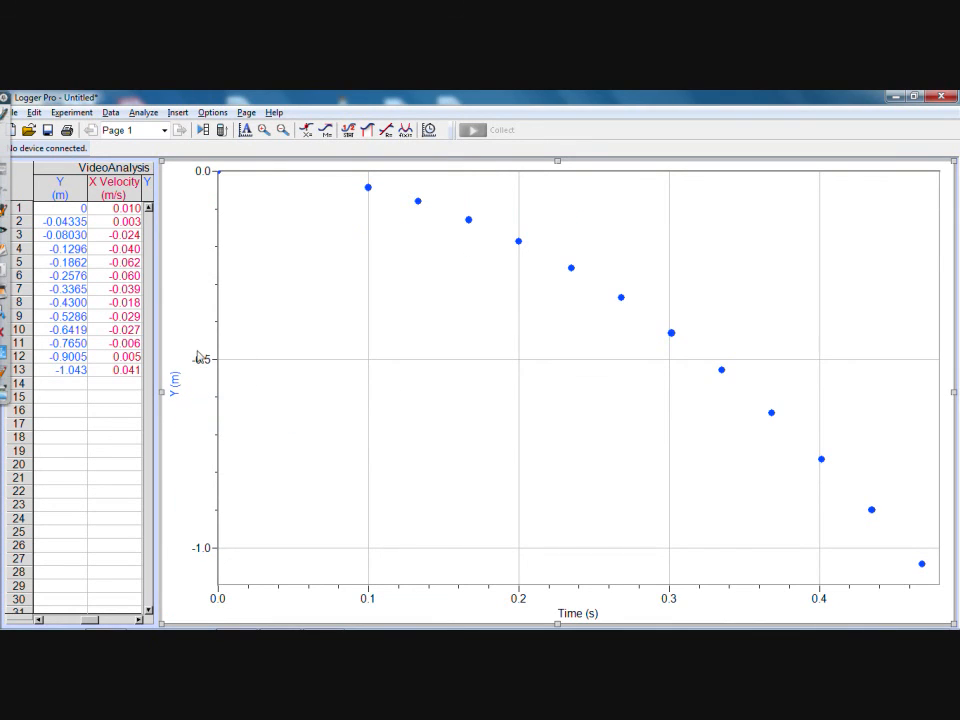
Switch the graph's vertical axis to X to examine the horizontal positions, and switch it back to Y
{"action": "left_click", "coordinate": [174, 381]}
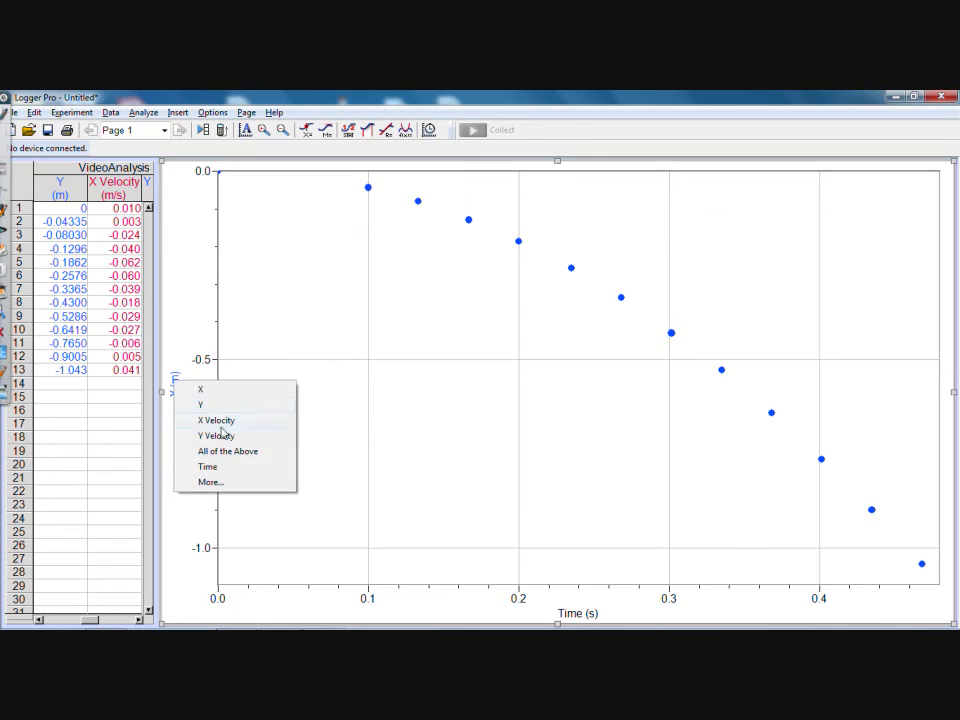
{"action": "left_click", "coordinate": [218, 391]}
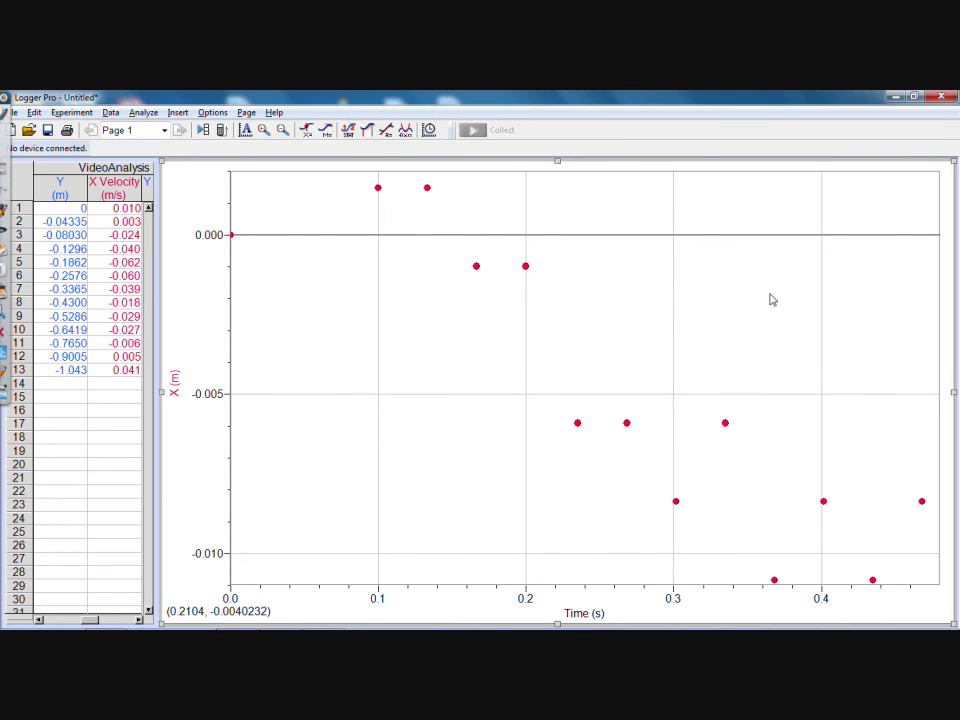
{"action": "left_click", "coordinate": [175, 382]}
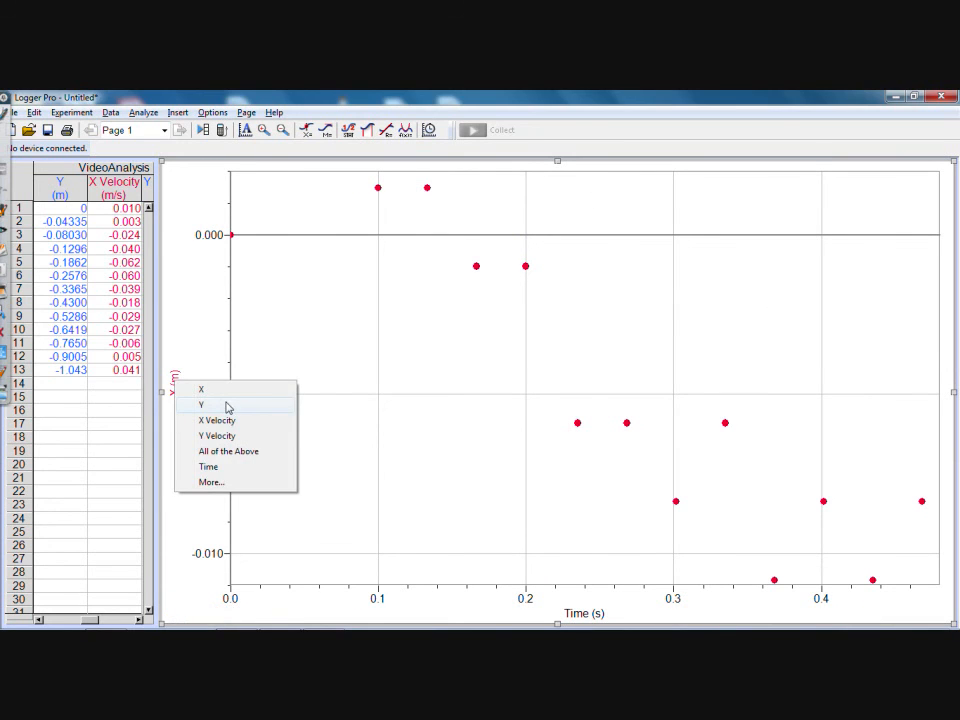
{"action": "left_click", "coordinate": [228, 407]}
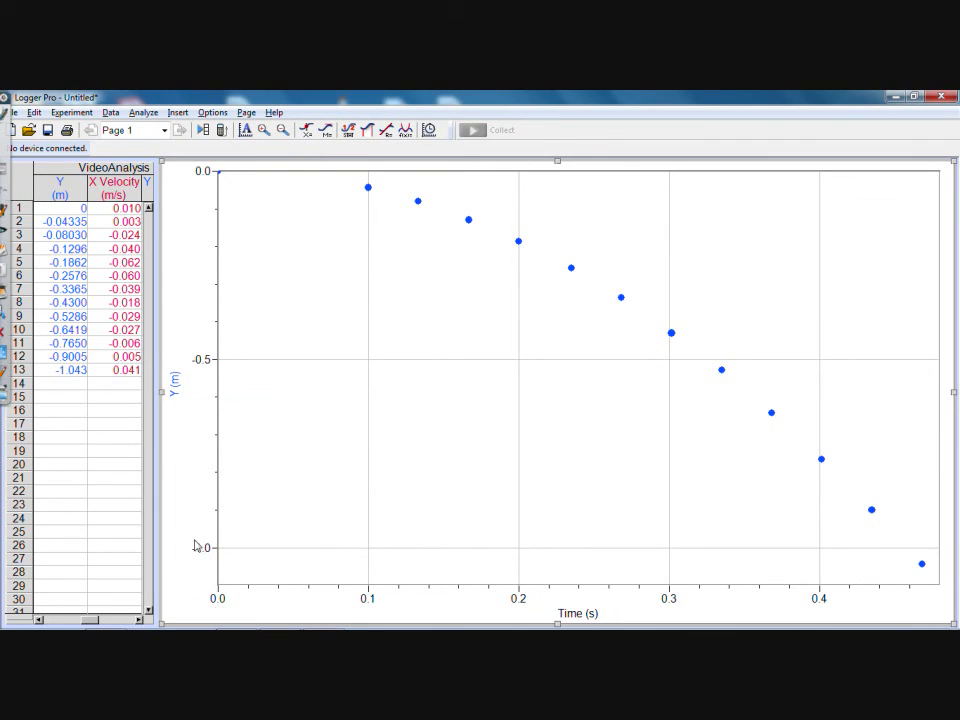
Open the upper and lower limits of the graph's vertical axis for editing and examine the ranges of both axes
{"action": "left_click", "coordinate": [204, 173]}
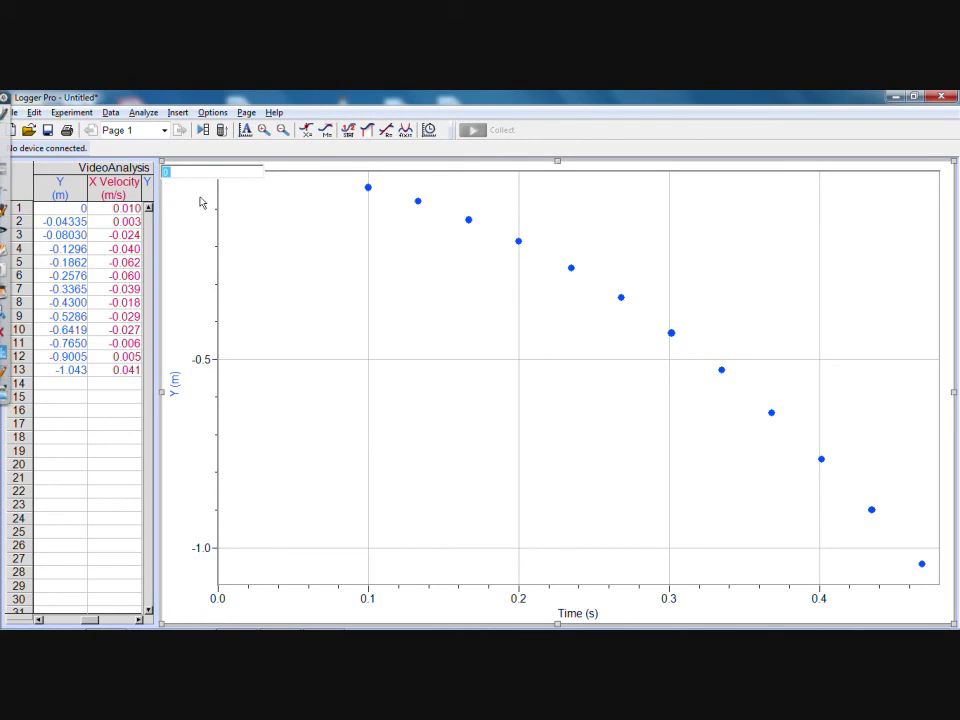
{"action": "key", "text": "Return"}
{"action": "left_click", "coordinate": [217, 567]}
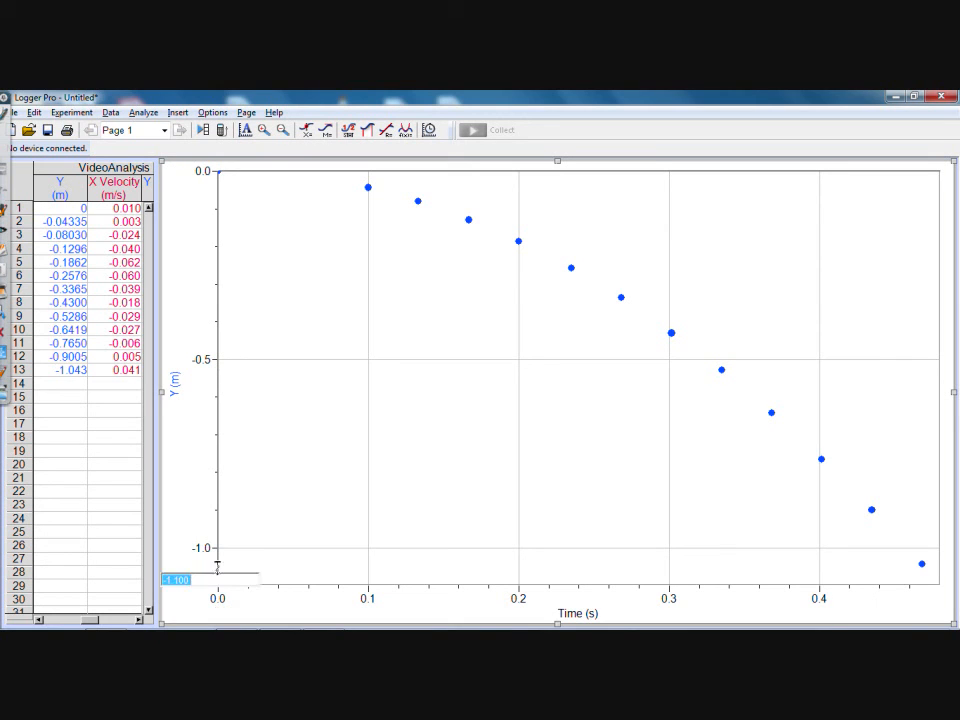
{"action": "left_click", "coordinate": [192, 512]}
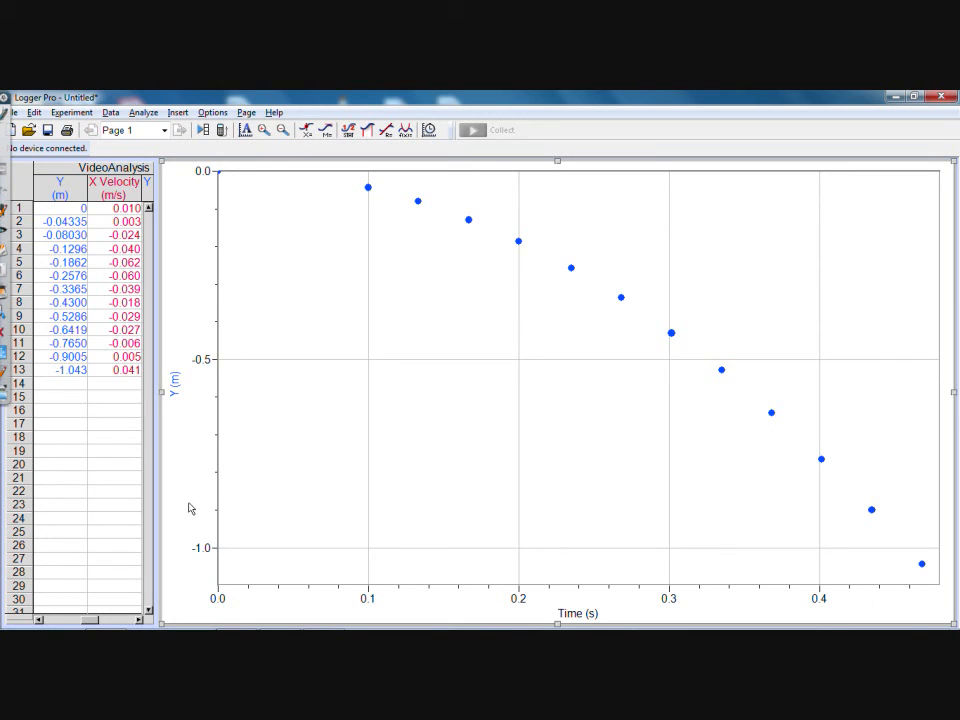
{"action": "left_click", "coordinate": [217, 598]}
{"action": "left_click", "coordinate": [190, 576]}
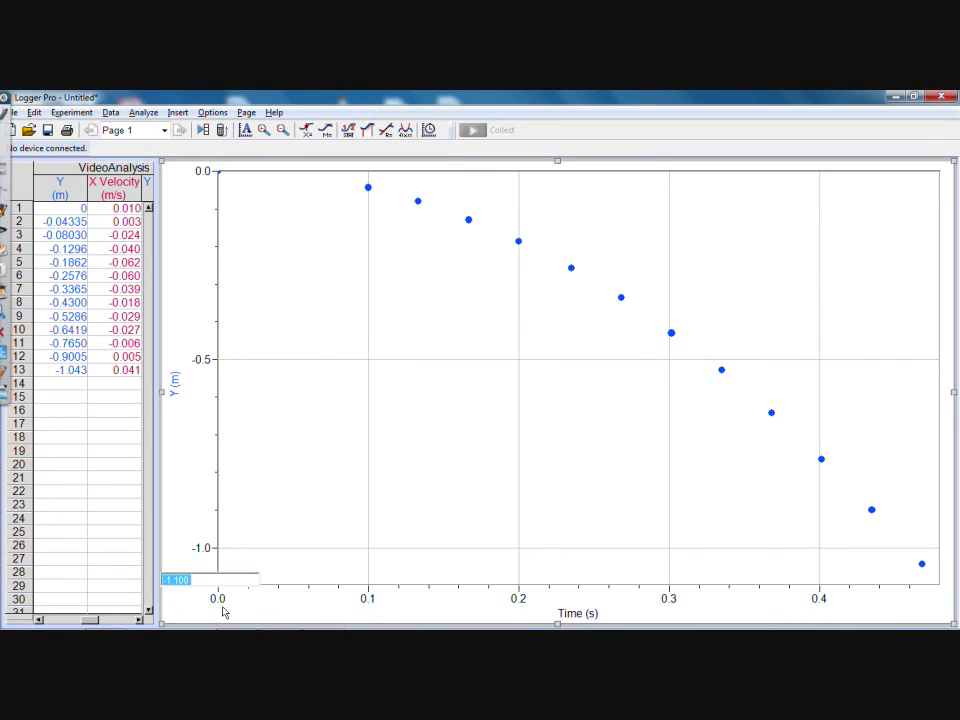
{"action": "left_click", "coordinate": [325, 523]}
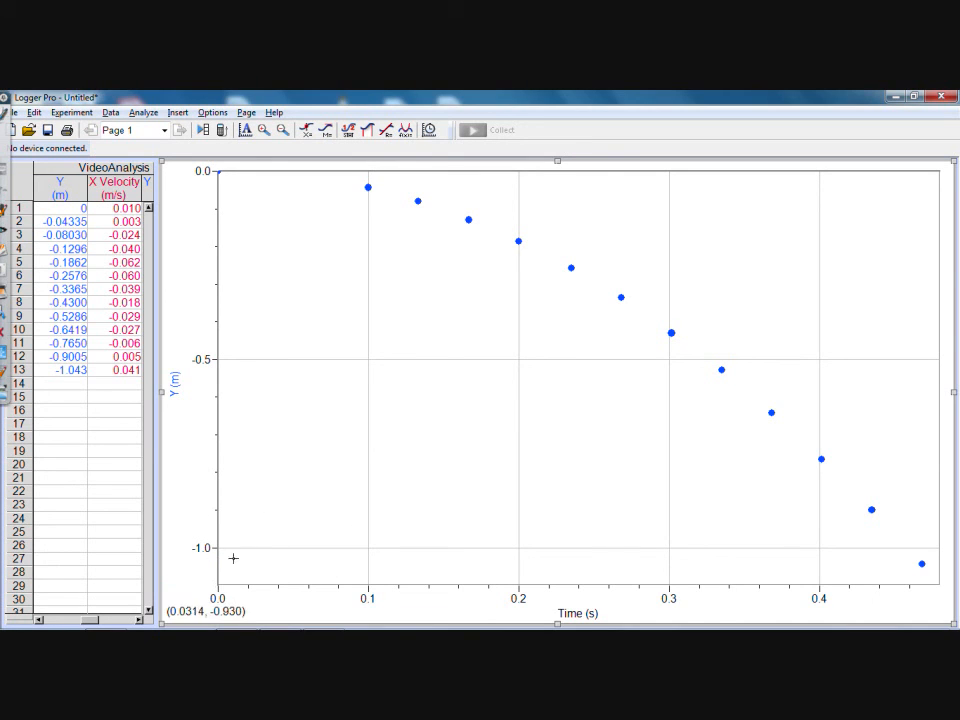
{"action": "left_click", "coordinate": [824, 601]}
{"action": "left_click", "coordinate": [742, 503]}
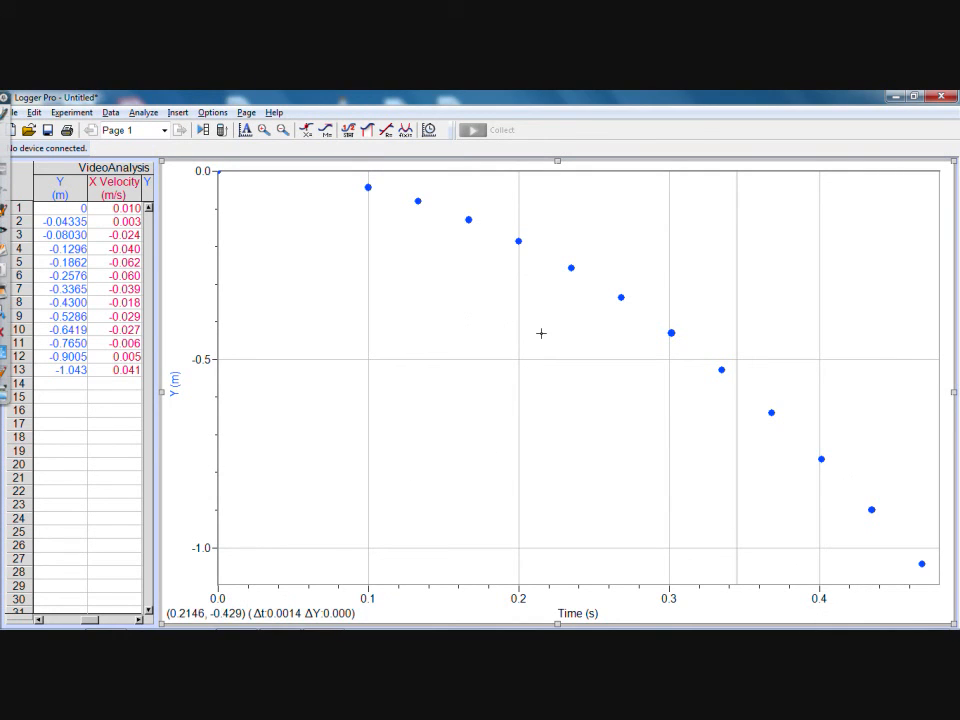
{"action": "mouse_move", "coordinate": [239, 620]}
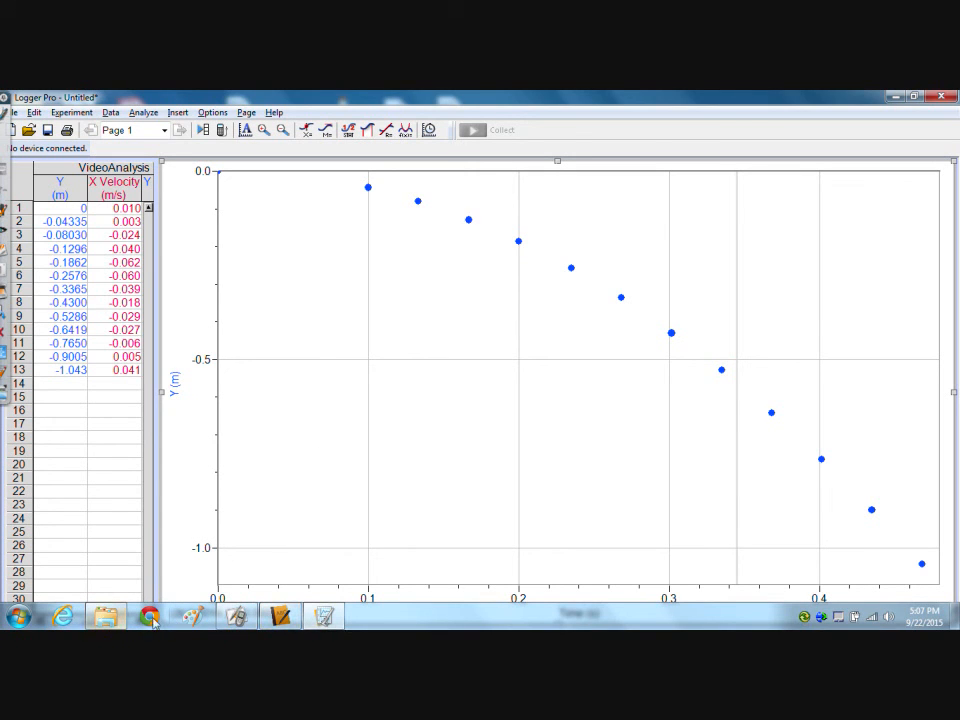
{"action": "left_click", "coordinate": [246, 618]}
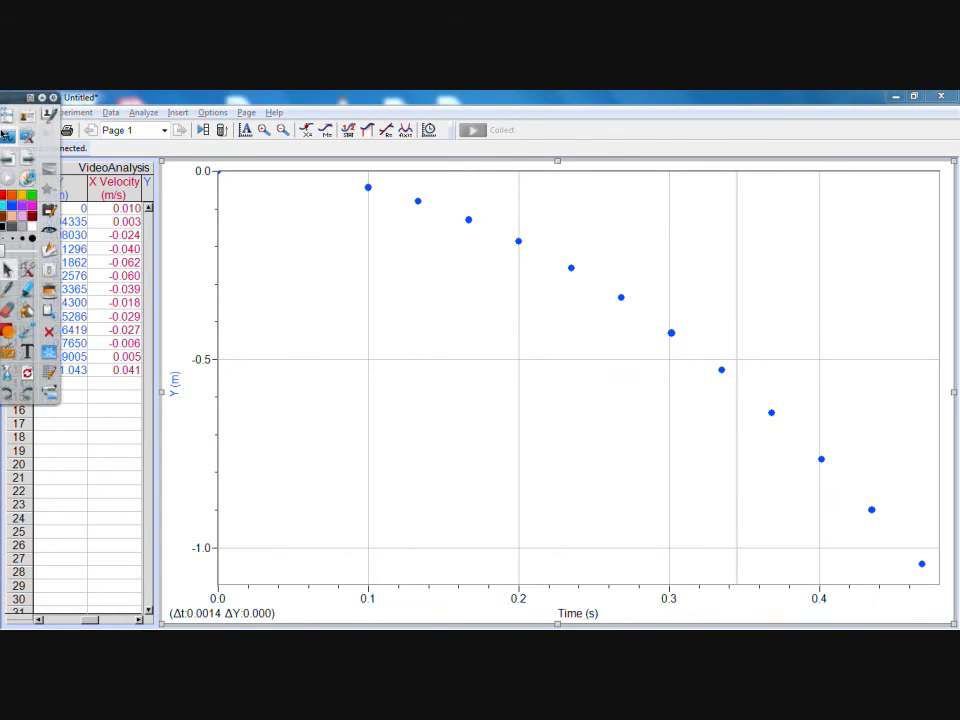
{"action": "left_click", "coordinate": [57, 390]}
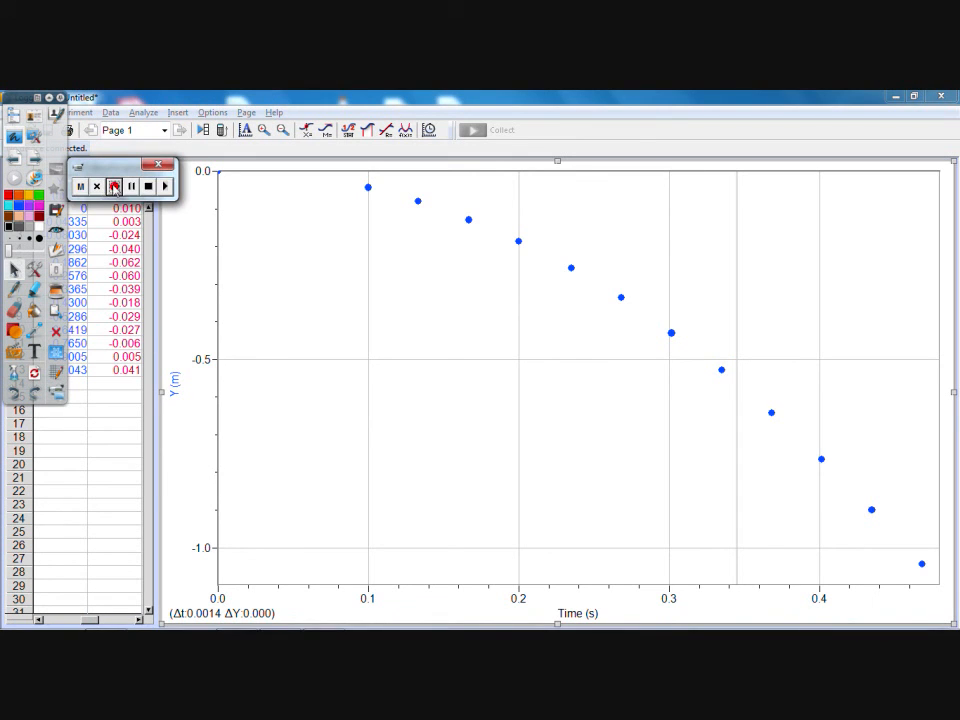
{"action": "left_click", "coordinate": [114, 186]}
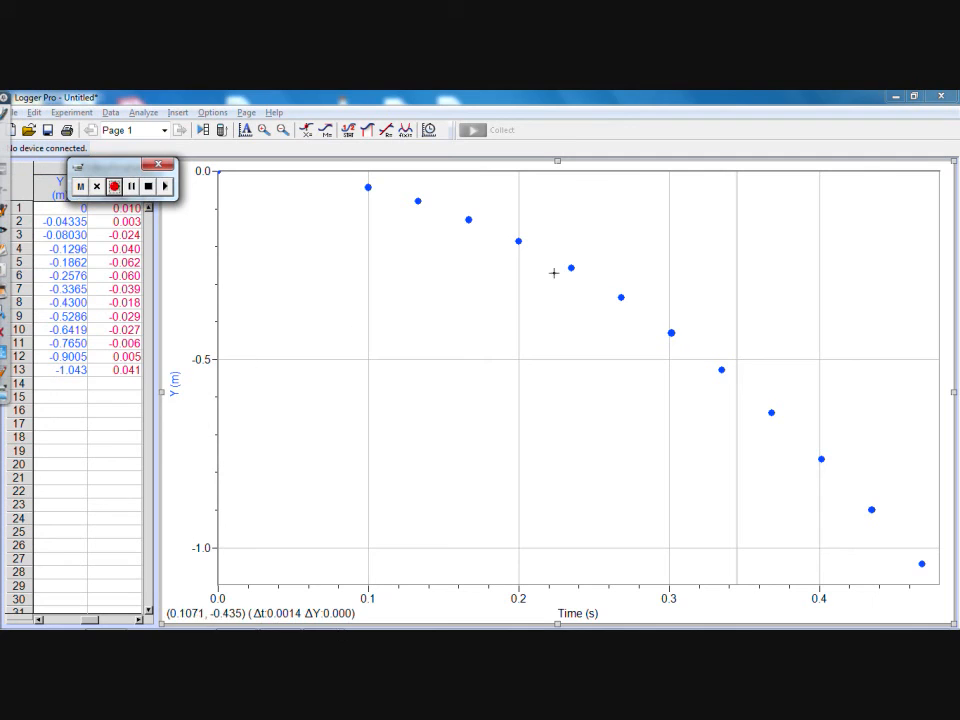
{"action": "left_click", "coordinate": [420, 97]}
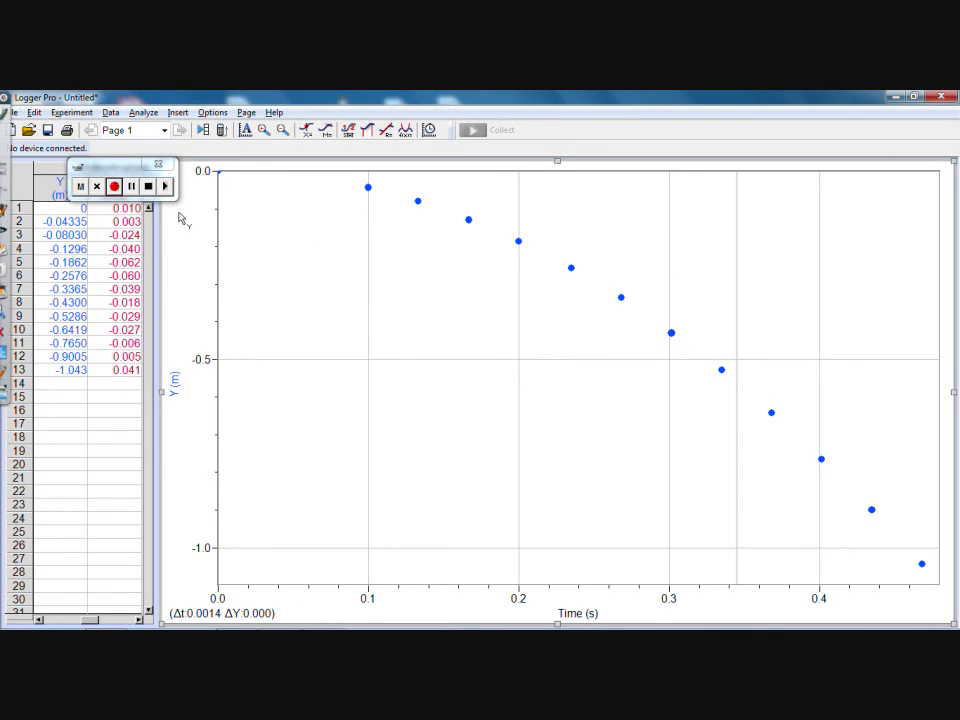